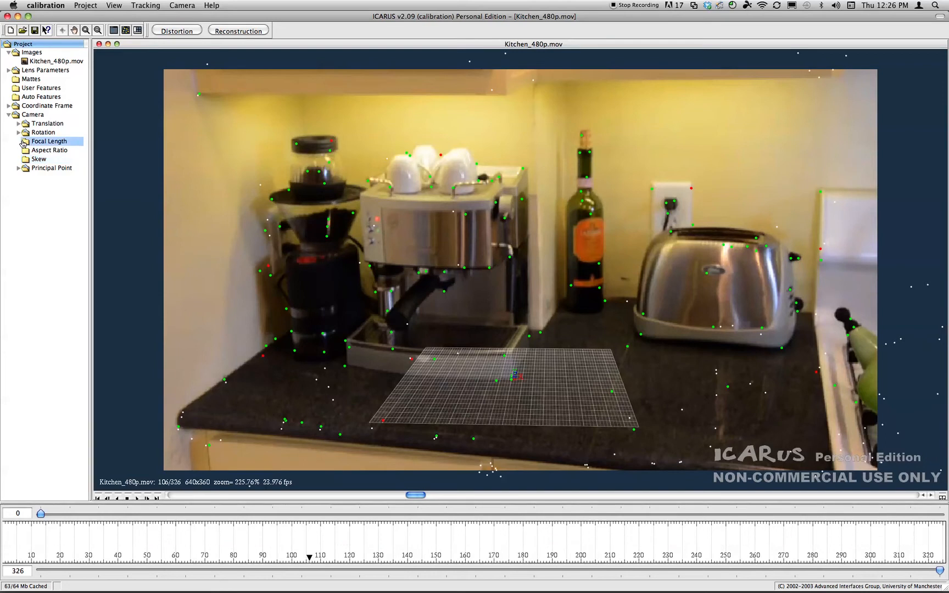
# - Examine the camera's aspect ratio, focal length and skew curves on the timeline
pyautogui.click(29, 150)
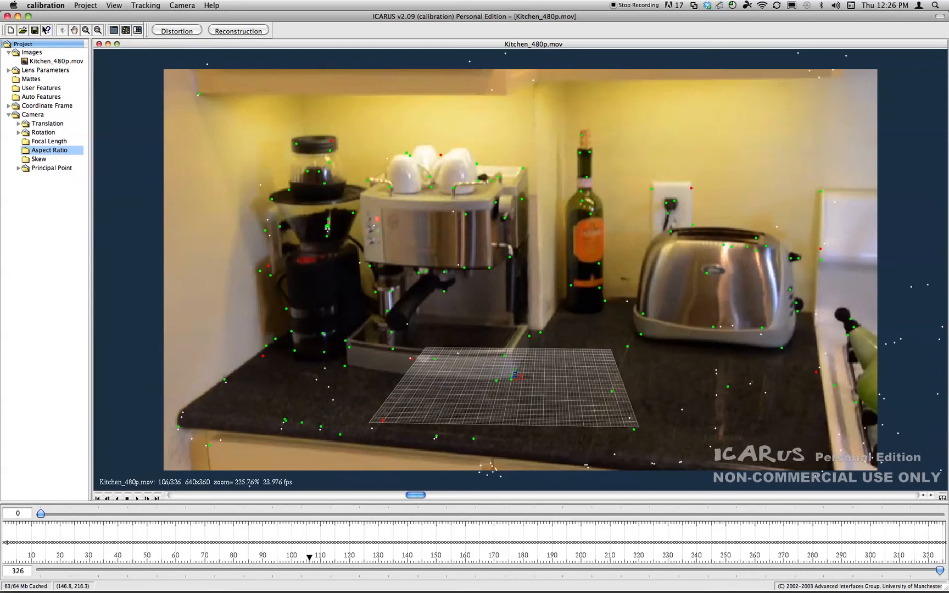
pyautogui.click(38, 142)
pyautogui.click(39, 157)
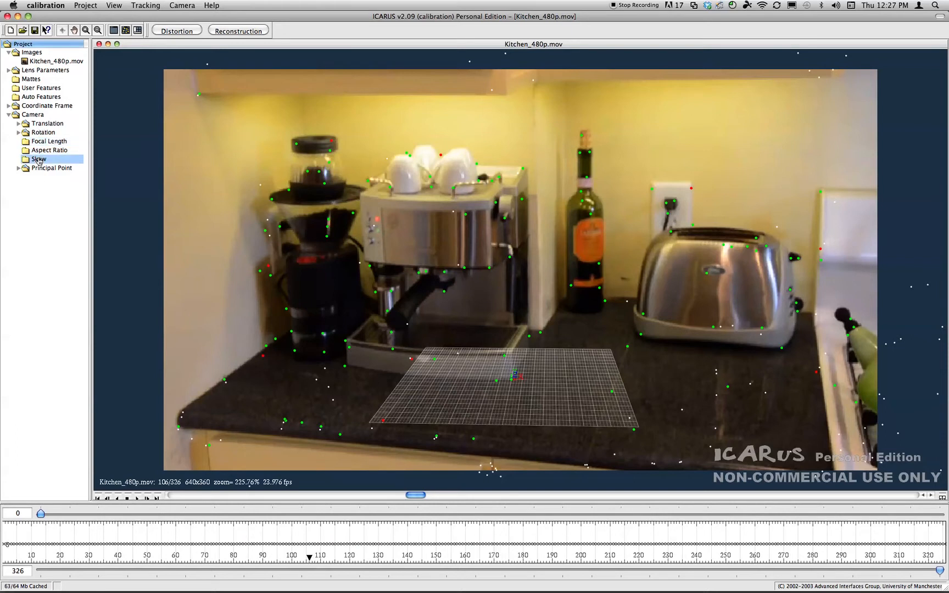
# - Select the coordinate frame, expand its entries, and slightly rotate the ground plane over the counter at frame 106
pyautogui.click(35, 107)
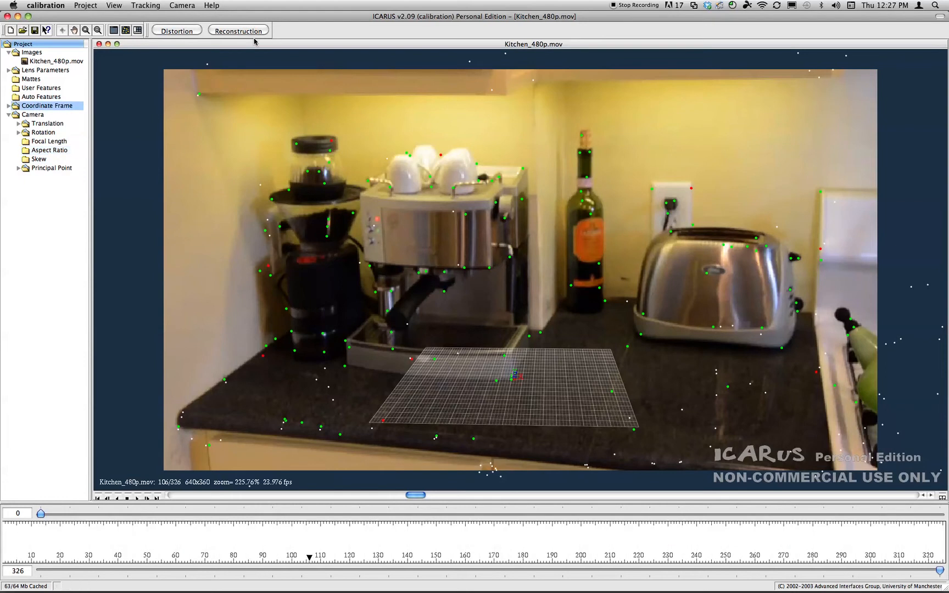
pyautogui.click(114, 5)
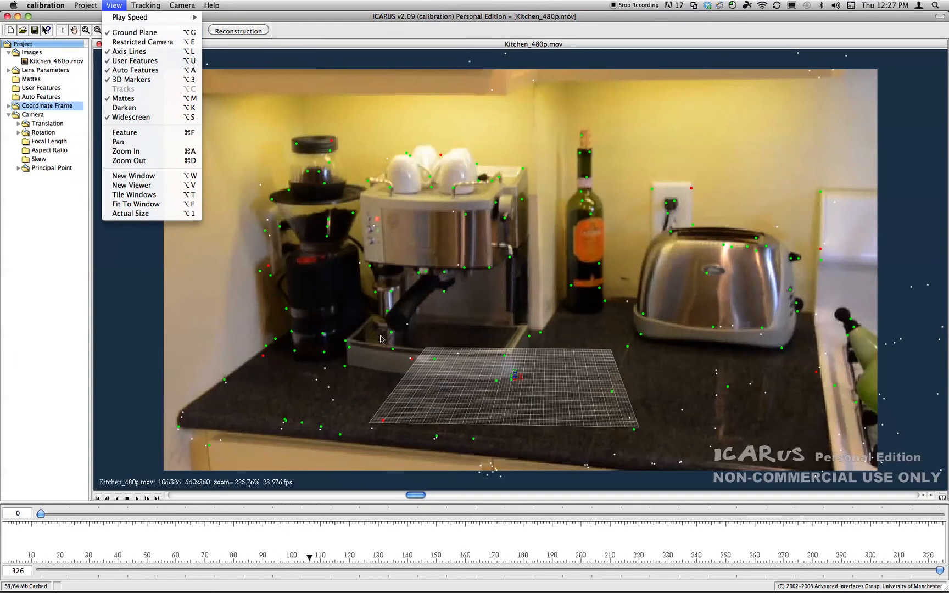
pyautogui.click(347, 332)
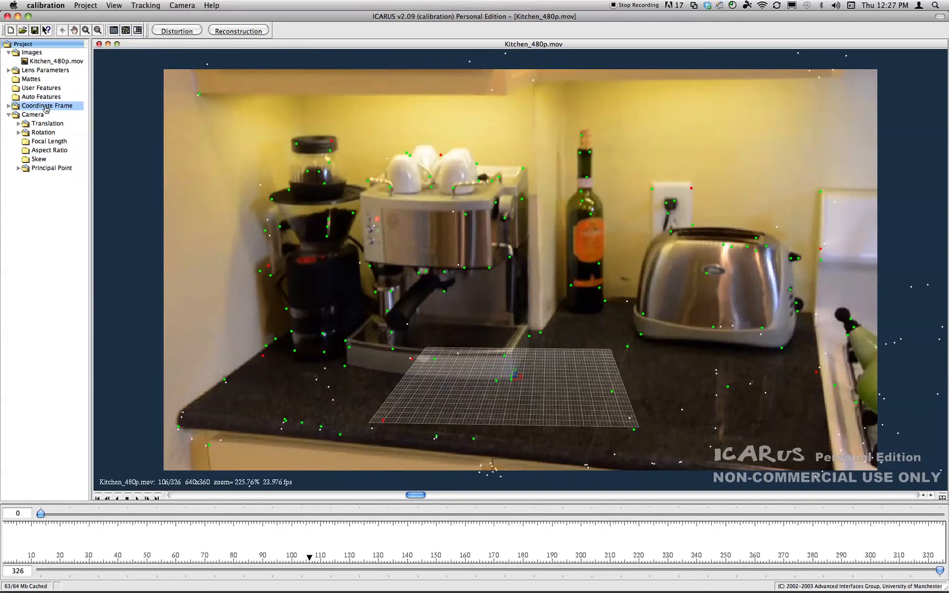
pyautogui.click(8, 106)
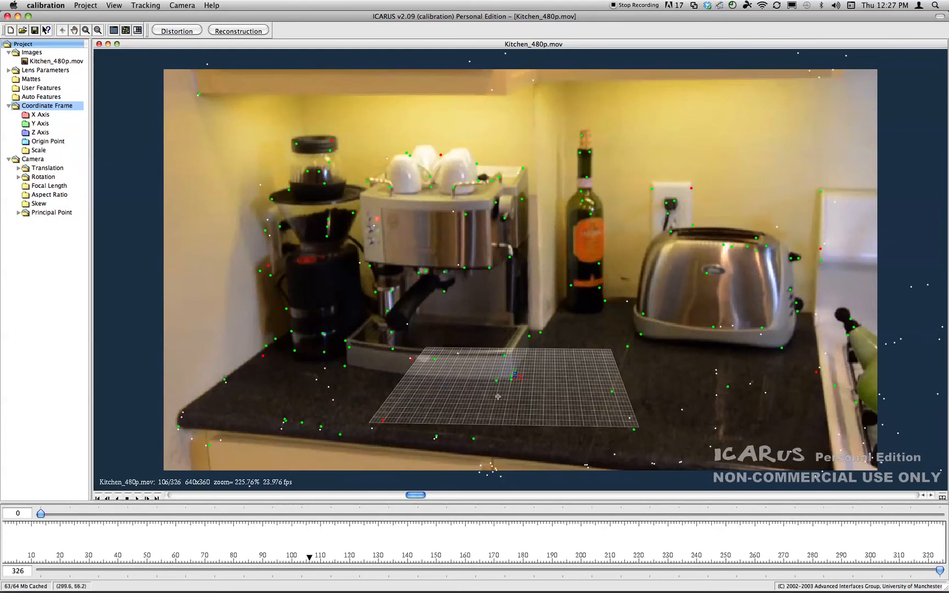
pyautogui.moveTo(466, 394)
pyautogui.mouseDown()
pyautogui.moveTo(538, 399)
pyautogui.moveTo(440, 397)
pyautogui.moveTo(498, 400)
pyautogui.moveTo(471, 399)
pyautogui.mouseUp()
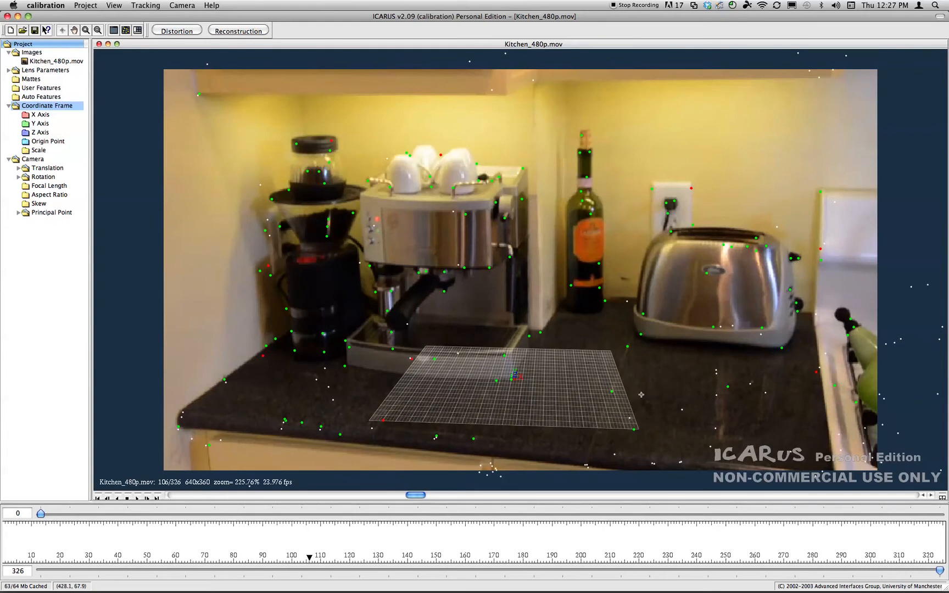
# - At frame 217, rotate the ground plane toward the counter surface and enlarge its grid to span the whole countertop
pyautogui.moveTo(429, 494)
pyautogui.mouseDown()
pyautogui.moveTo(796, 493)
pyautogui.moveTo(600, 489)
pyautogui.moveTo(750, 497)
pyautogui.moveTo(648, 495)
pyautogui.moveTo(704, 496)
pyautogui.moveTo(677, 497)
pyautogui.mouseUp()
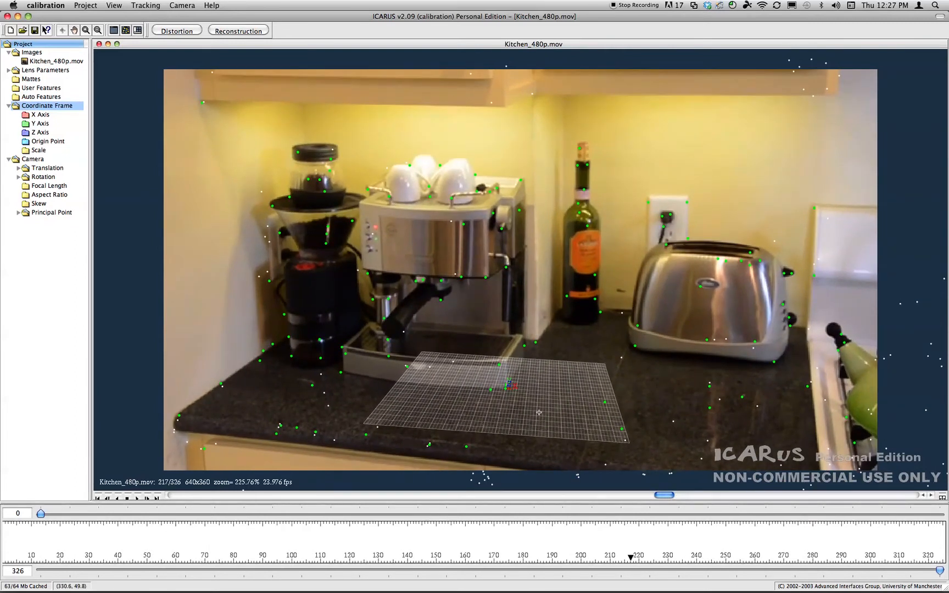
pyautogui.moveTo(634, 365); pyautogui.dragTo(551, 395)
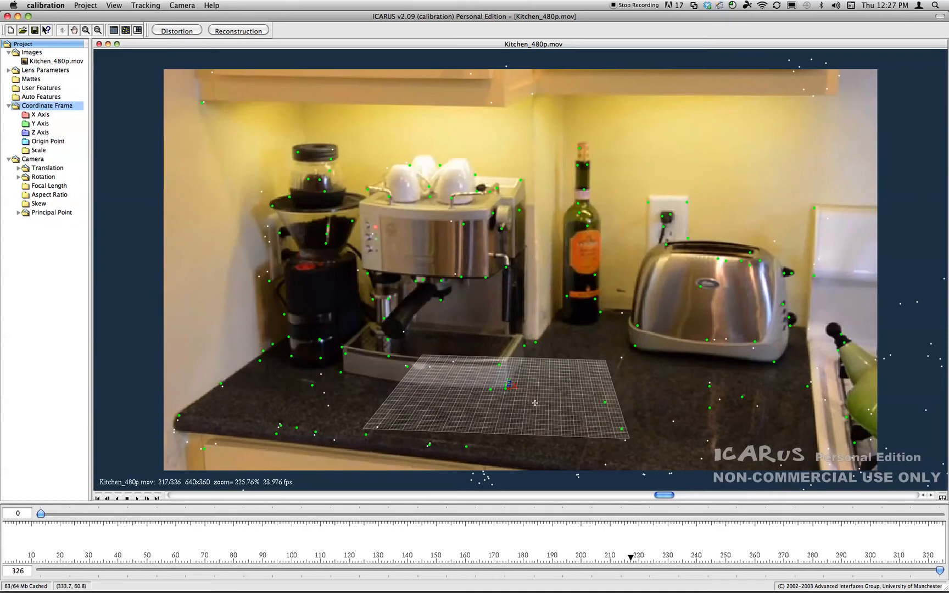
pyautogui.moveTo(467, 440); pyautogui.dragTo(500, 427)
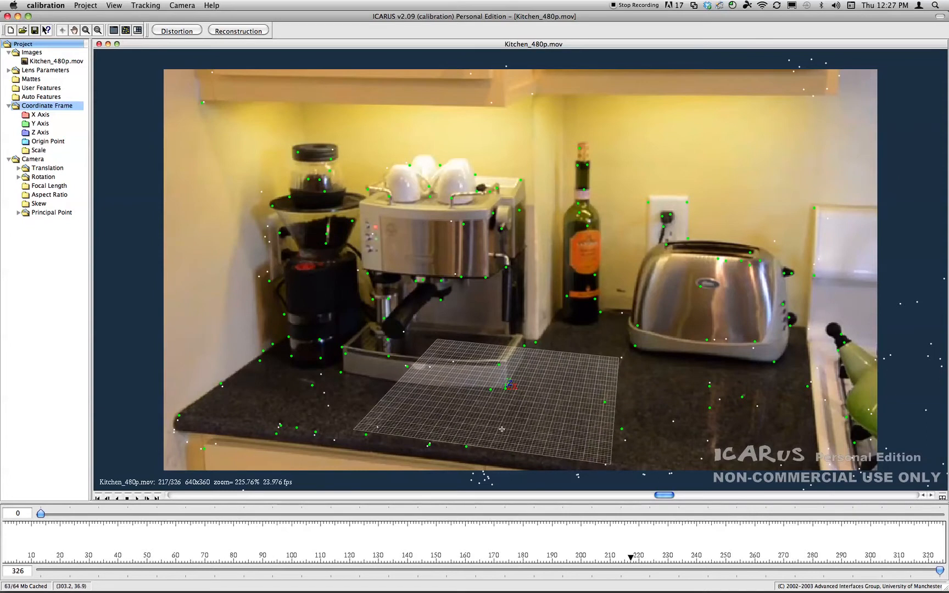
pyautogui.moveTo(519, 441); pyautogui.dragTo(617, 393)
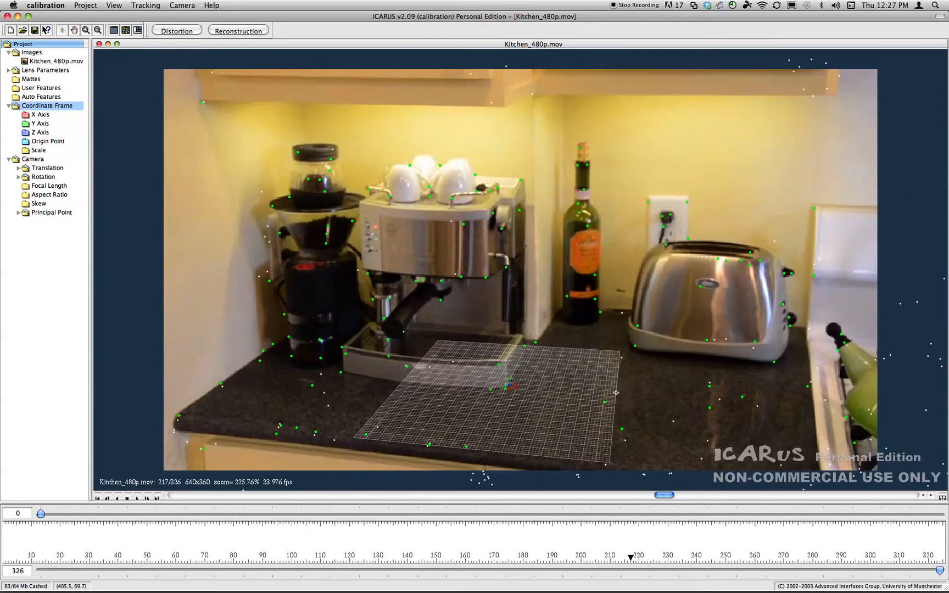
pyautogui.moveTo(586, 376); pyautogui.dragTo(738, 225)
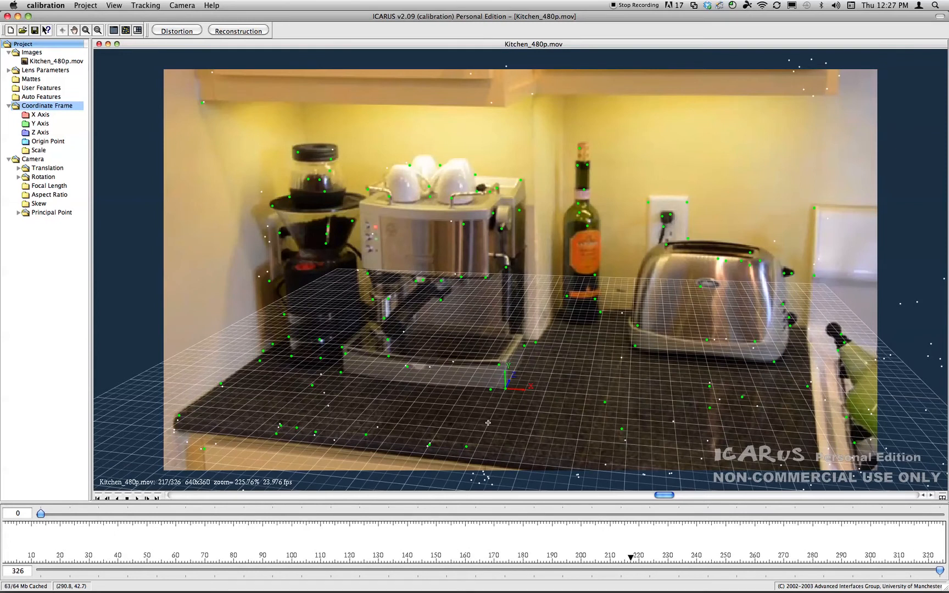
# - Fine-tune the enlarged ground plane's rotation so its grid follows the countertop's perspective and edges
pyautogui.moveTo(487, 423); pyautogui.dragTo(453, 450)
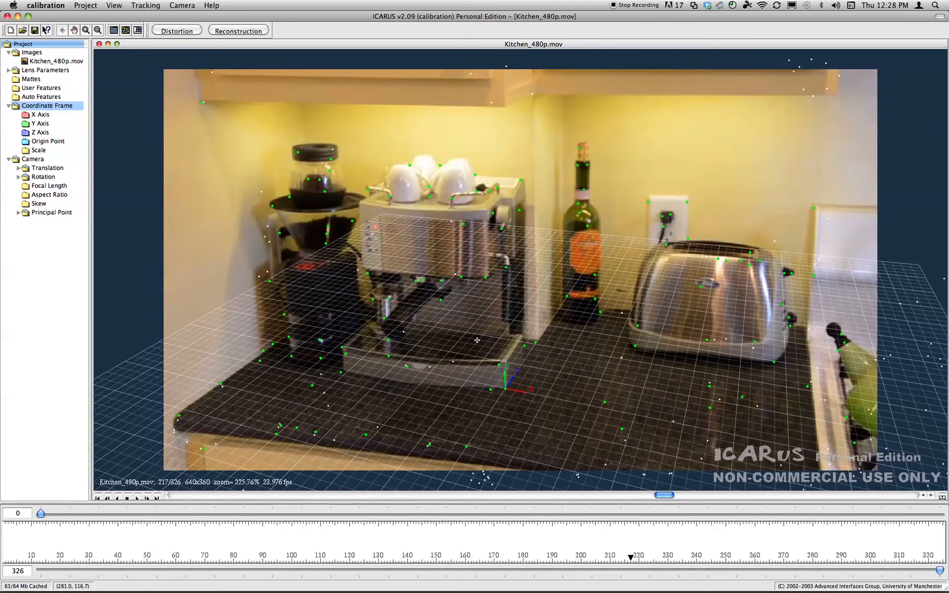
pyautogui.moveTo(496, 343); pyautogui.dragTo(581, 416)
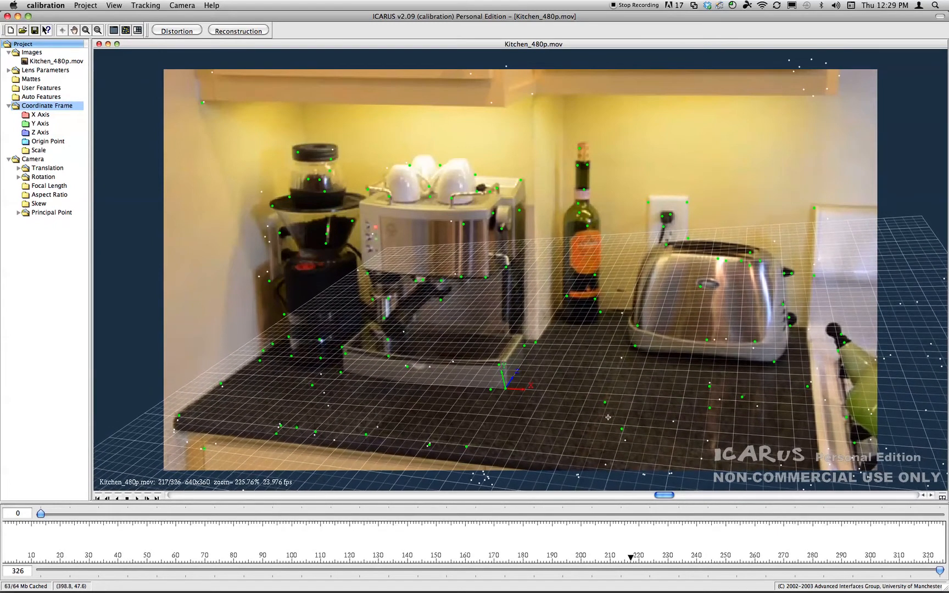
pyautogui.moveTo(576, 411); pyautogui.dragTo(537, 402)
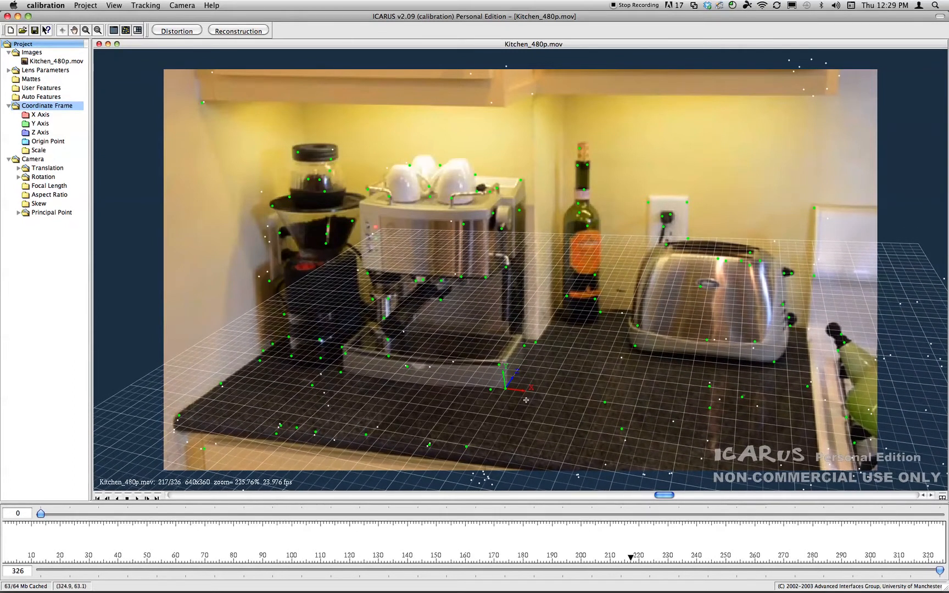
pyautogui.moveTo(546, 400); pyautogui.dragTo(566, 469)
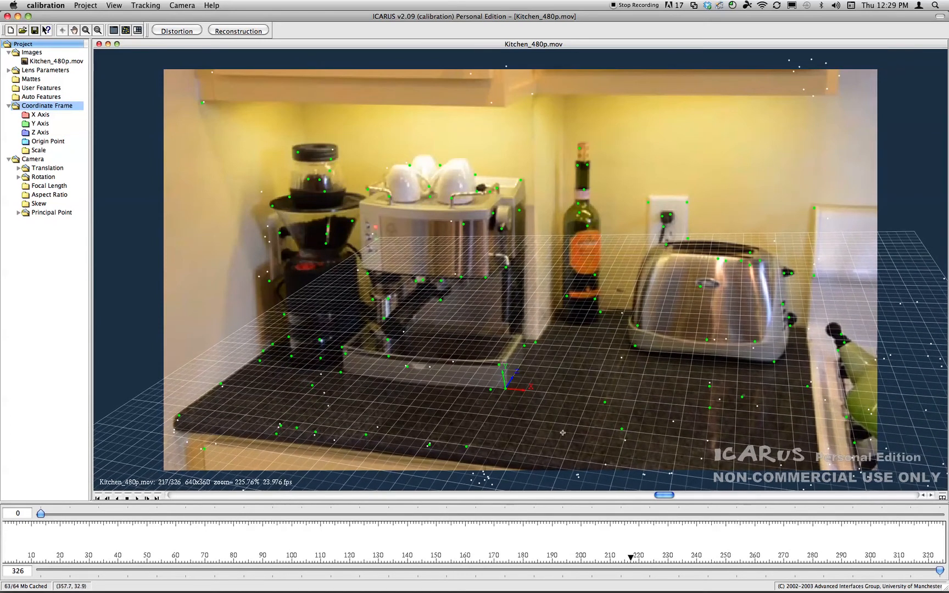
pyautogui.moveTo(580, 424); pyautogui.dragTo(581, 421)
pyautogui.moveTo(596, 362); pyautogui.dragTo(592, 374)
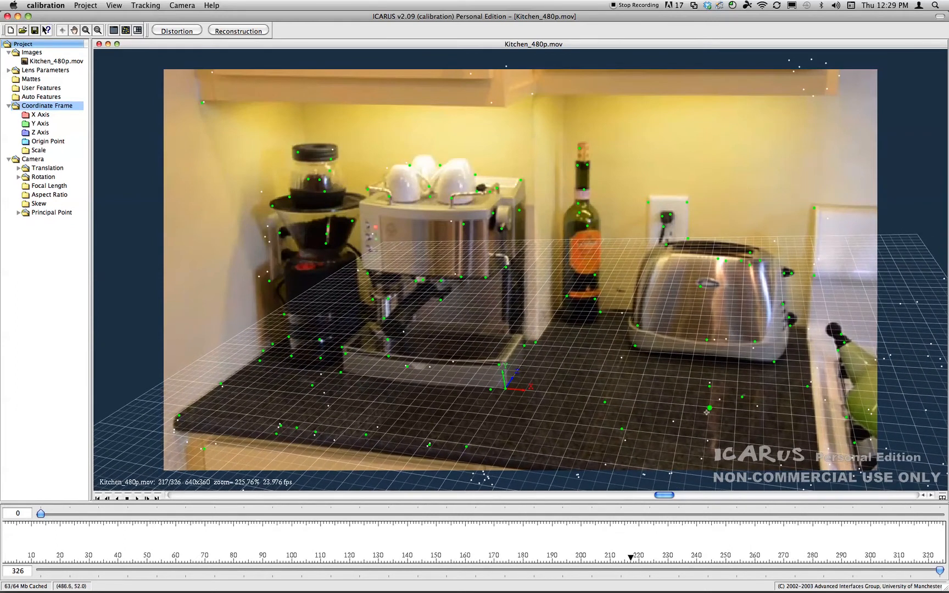
pyautogui.moveTo(639, 367); pyautogui.dragTo(568, 409)
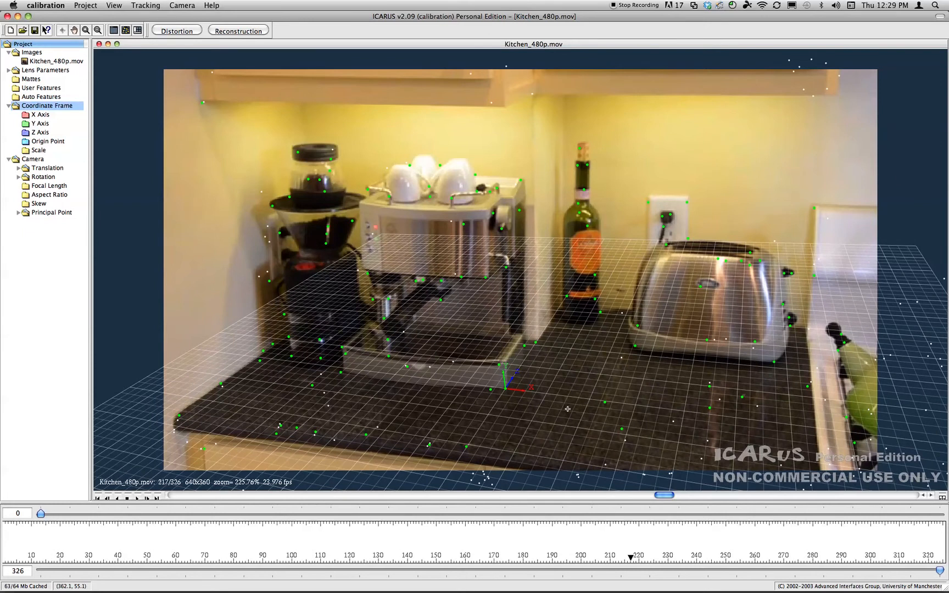
pyautogui.moveTo(567, 423); pyautogui.dragTo(565, 414)
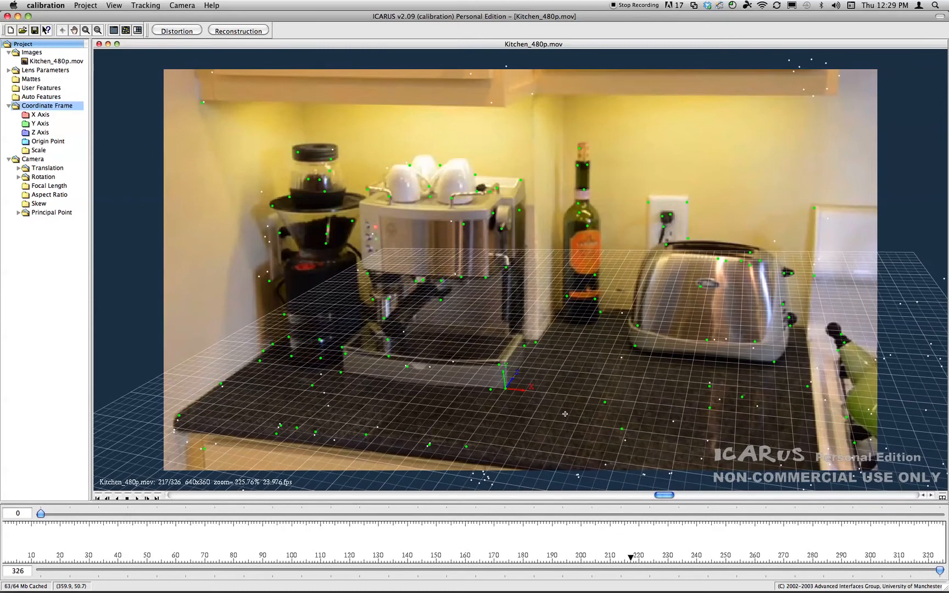
pyautogui.moveTo(566, 414)
pyautogui.mouseDown()
pyautogui.moveTo(574, 414)
pyautogui.moveTo(562, 427)
pyautogui.mouseUp()
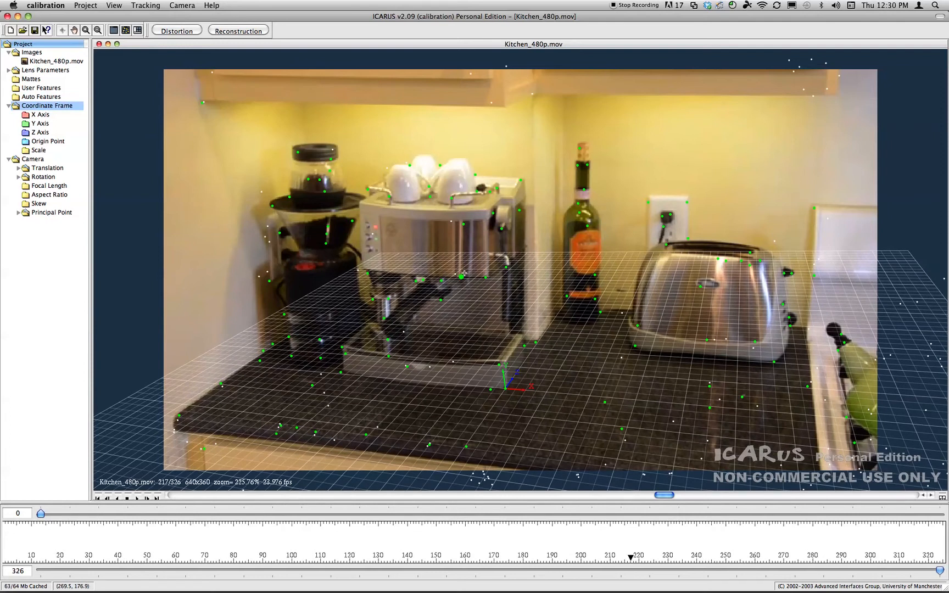
pyautogui.moveTo(556, 371); pyautogui.dragTo(535, 388)
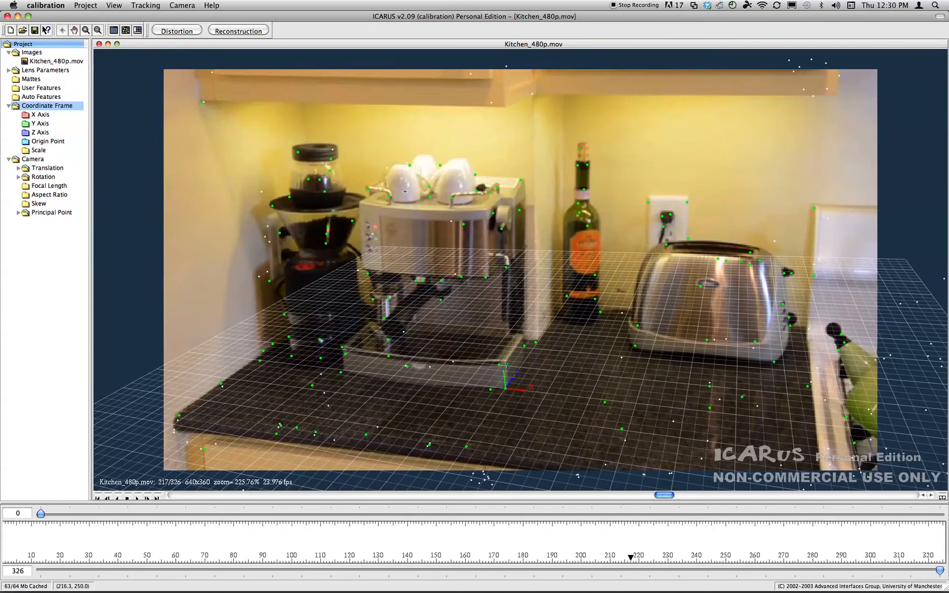
# - Save the project as kitchen-match in the 3D_MatchMove_Tut folder
pyautogui.click(83, 5)
pyautogui.click(103, 47)
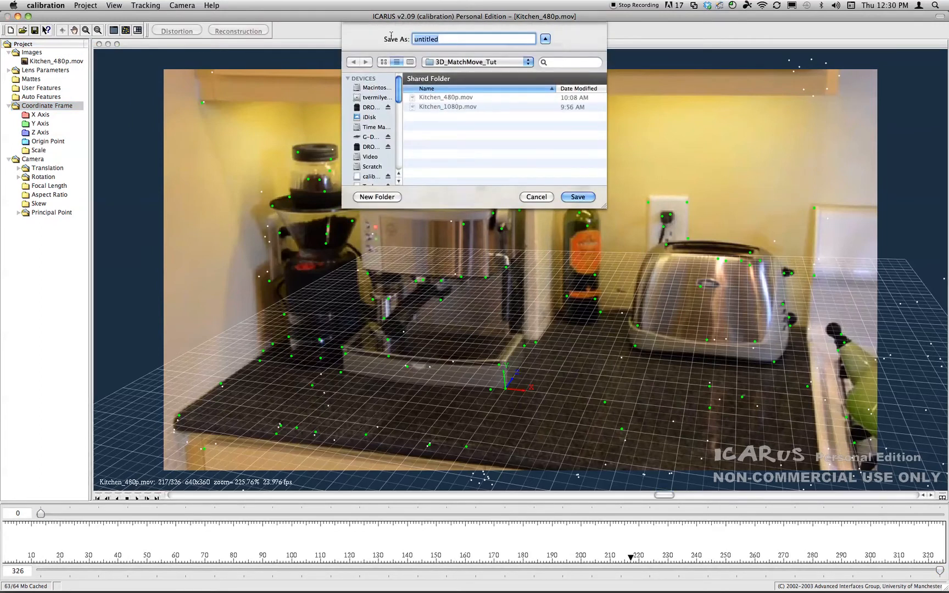
pyautogui.write('kitchen-match')
pyautogui.press('Return')
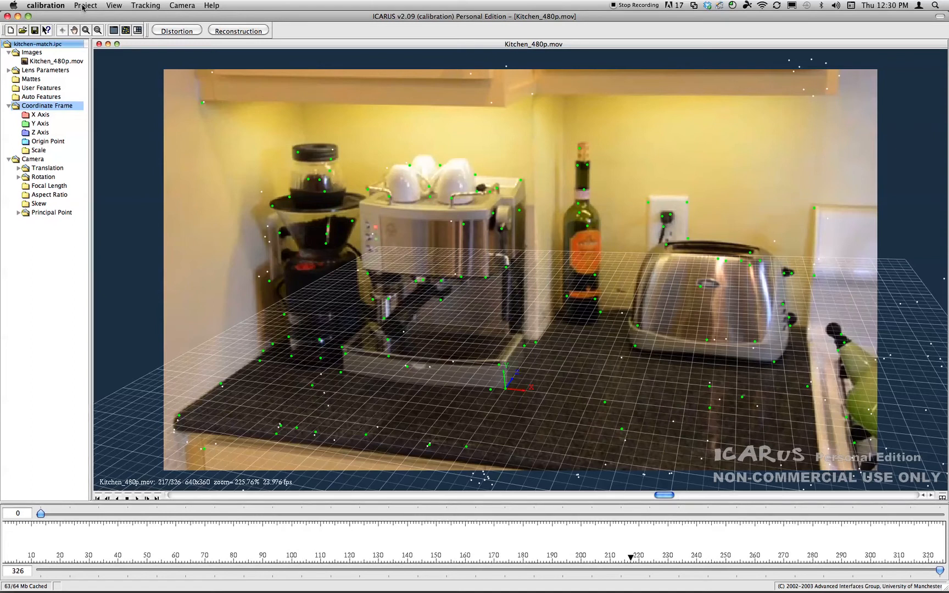
# - Review the solved camera's aspect ratio, skew and focal length tracks
pyautogui.click(47, 198)
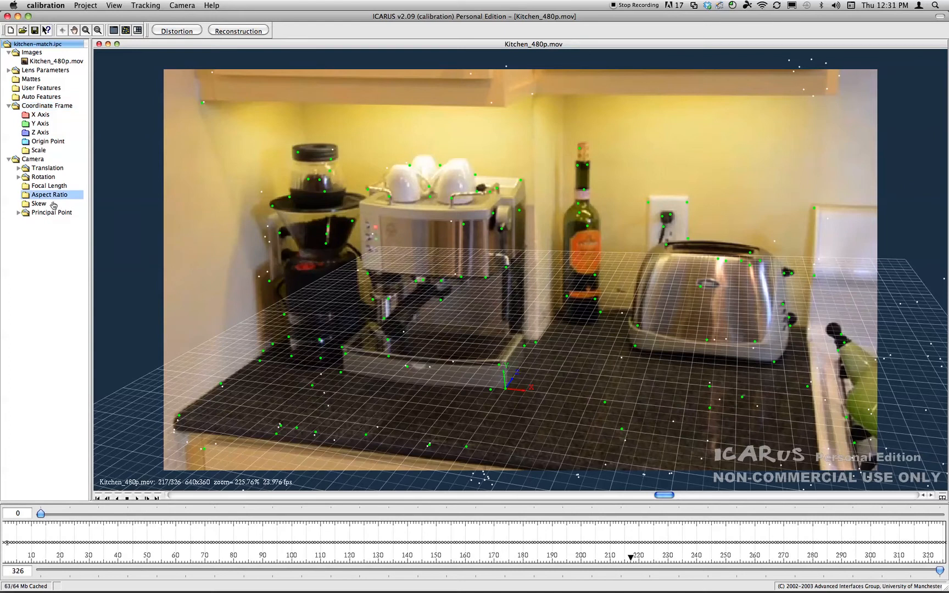
pyautogui.click(55, 205)
pyautogui.click(44, 188)
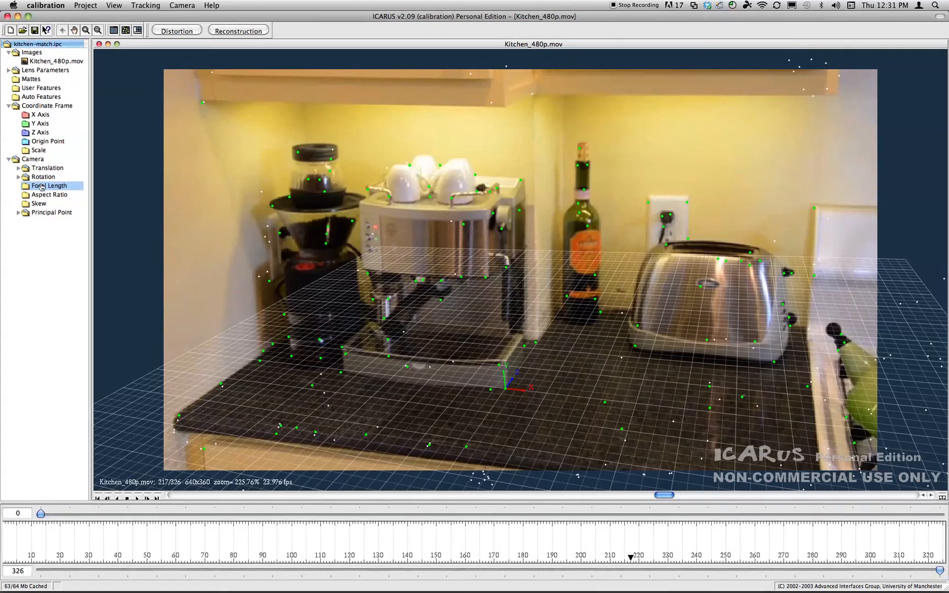
# - Export the 3D motion as a Lightwave Scene File 6.0+ (*.lws) named kitchen-match in the 3D_MatchMove_Tut folder
pyautogui.click(87, 6)
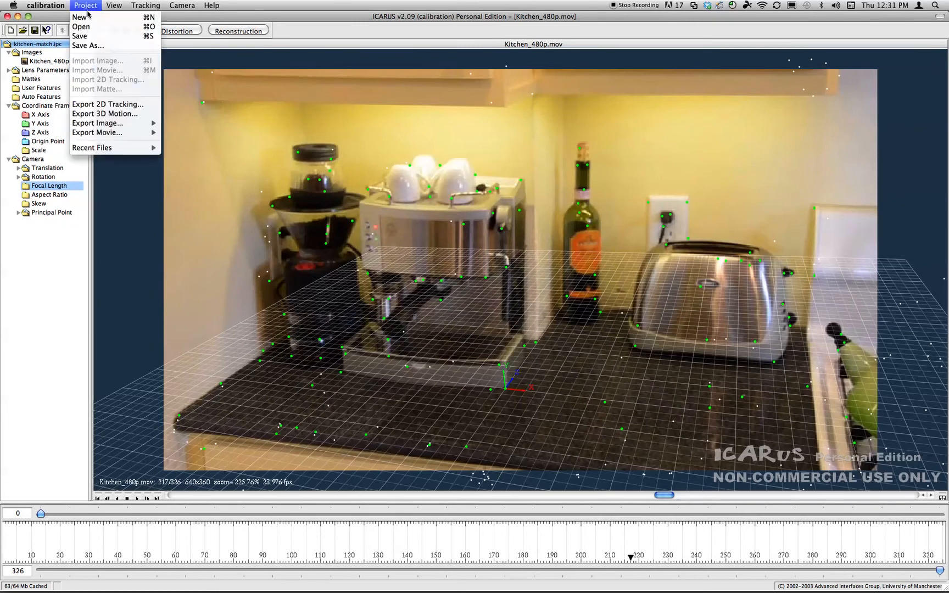
pyautogui.click(101, 114)
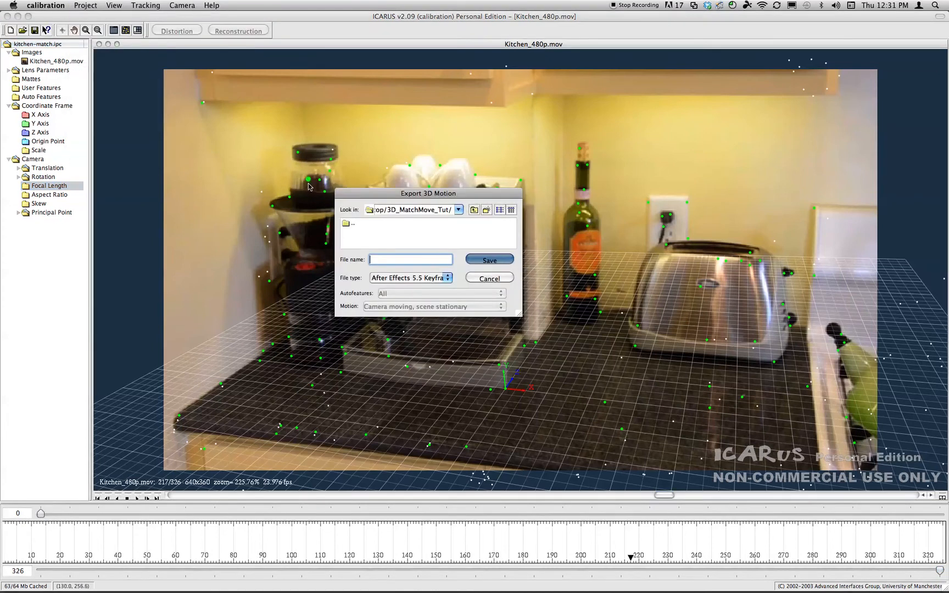
pyautogui.moveTo(517, 314); pyautogui.dragTo(707, 429)
pyautogui.click(635, 394)
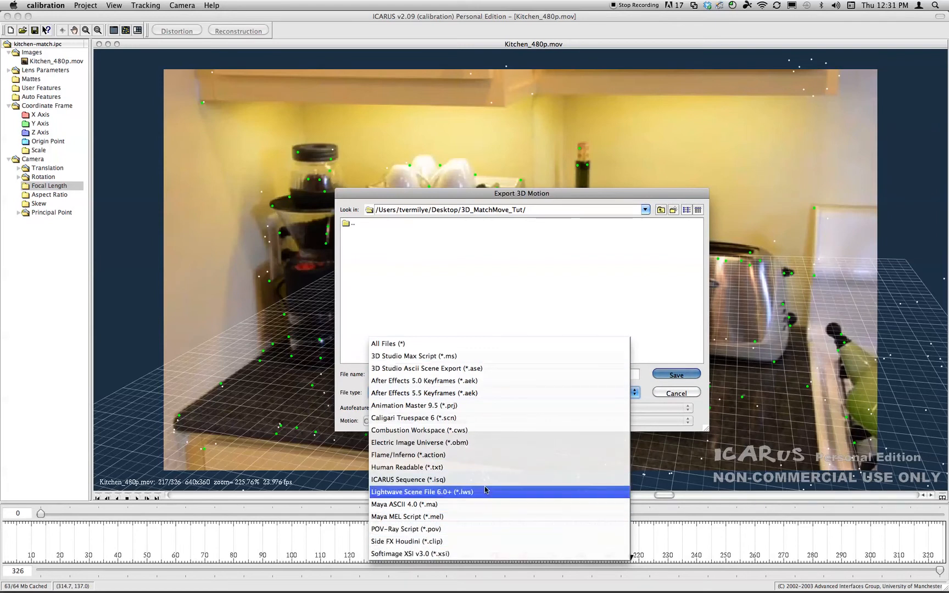
pyautogui.click(438, 493)
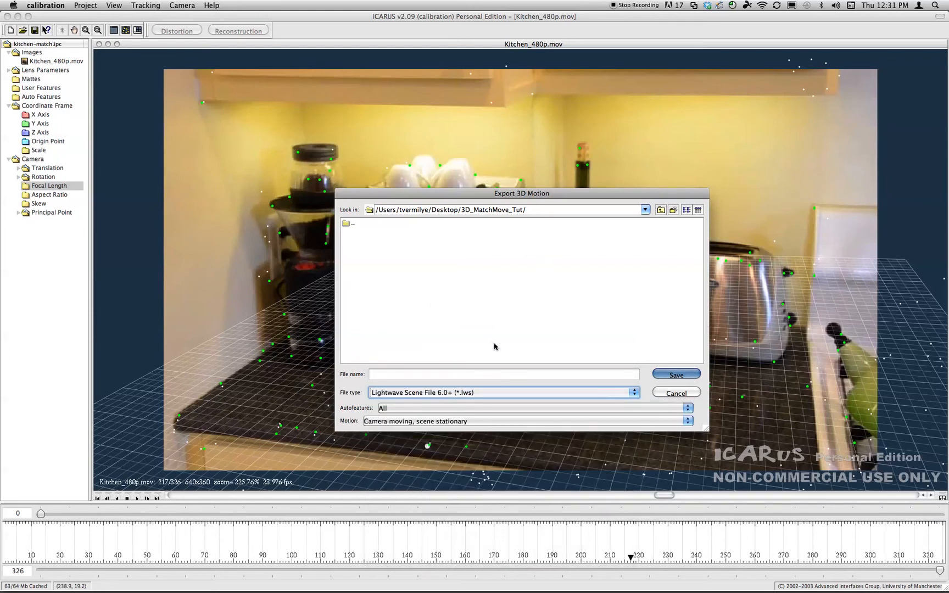
pyautogui.click(430, 374)
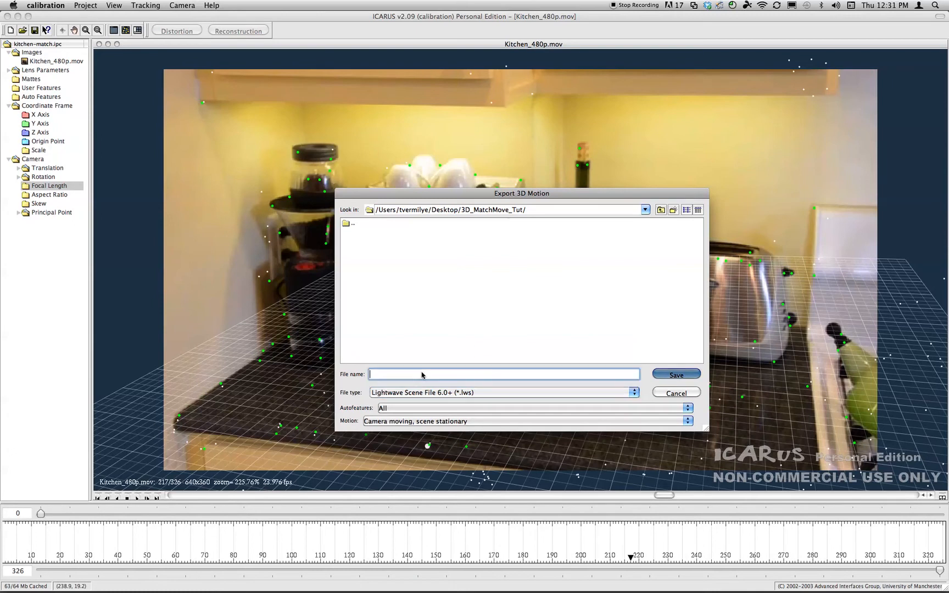
pyautogui.write('kitchen-match')
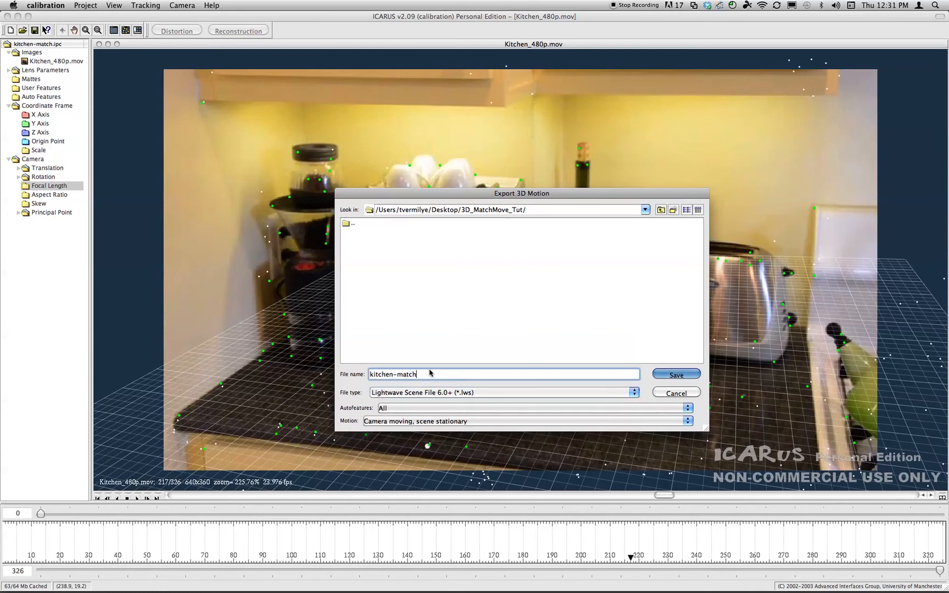
pyautogui.press('Return')
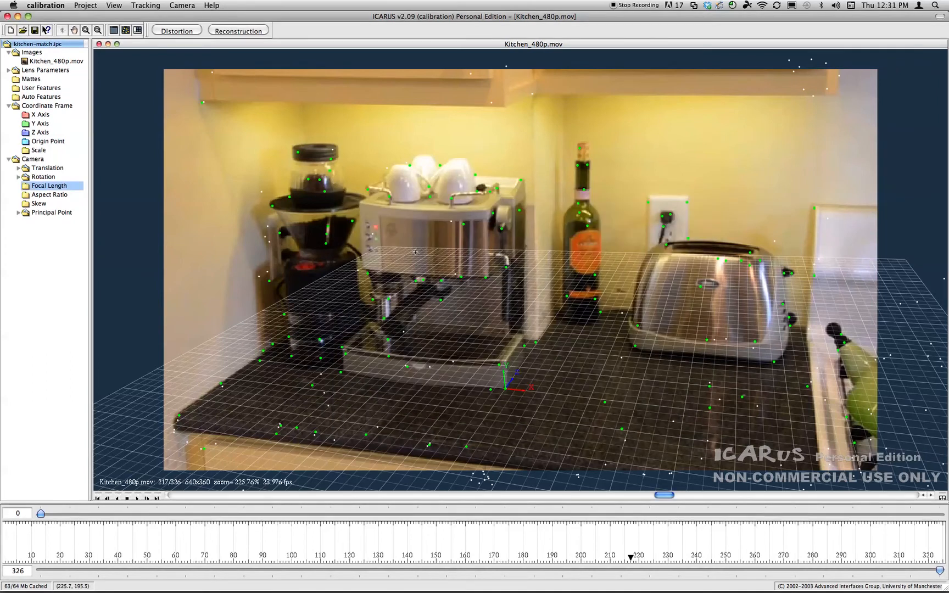
# - Export the 3D motion as an After Effects 5.5 Keyframe file named kitchen-match in the 3D_MatchMove_Tut folder
pyautogui.click(86, 5)
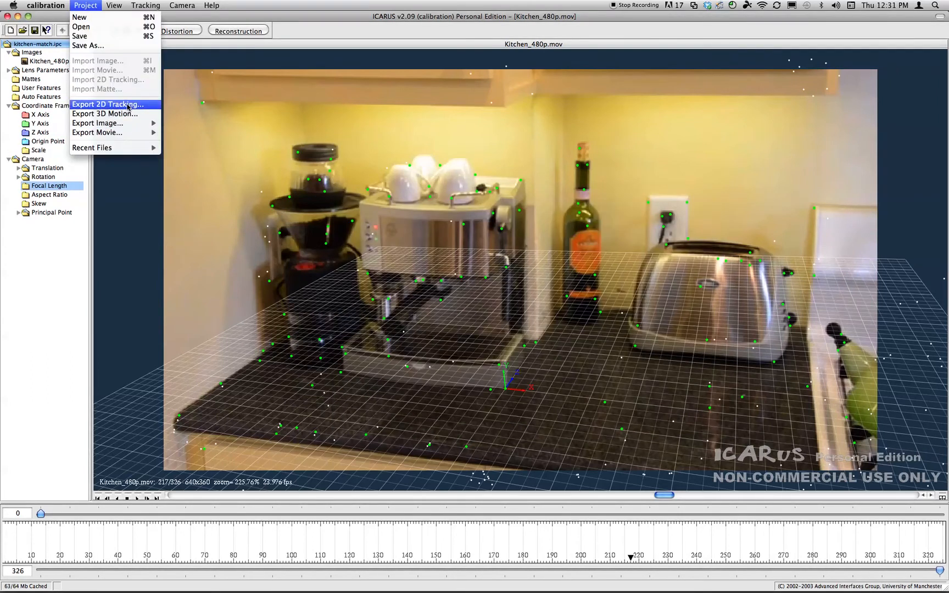
pyautogui.click(122, 114)
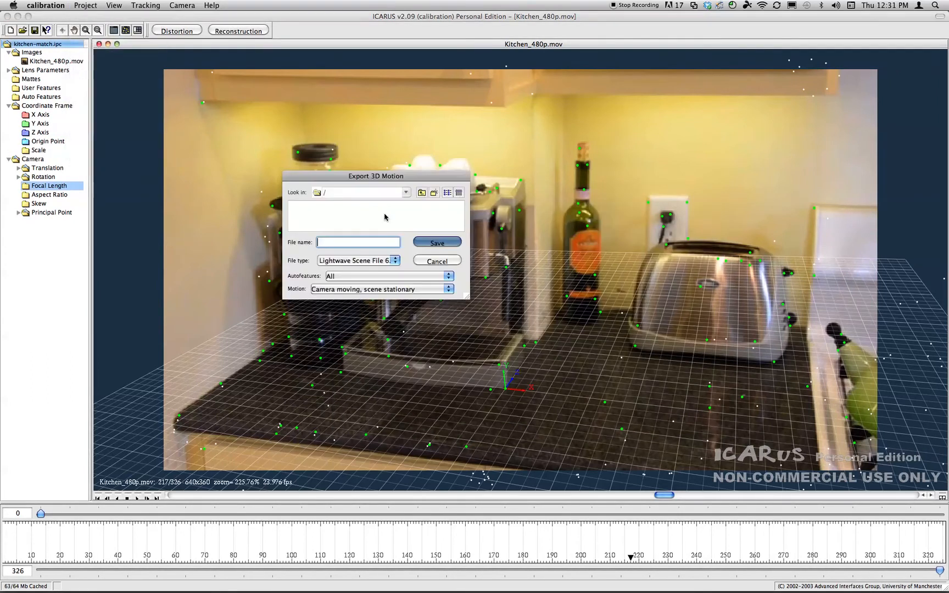
pyautogui.click(374, 262)
pyautogui.click(384, 162)
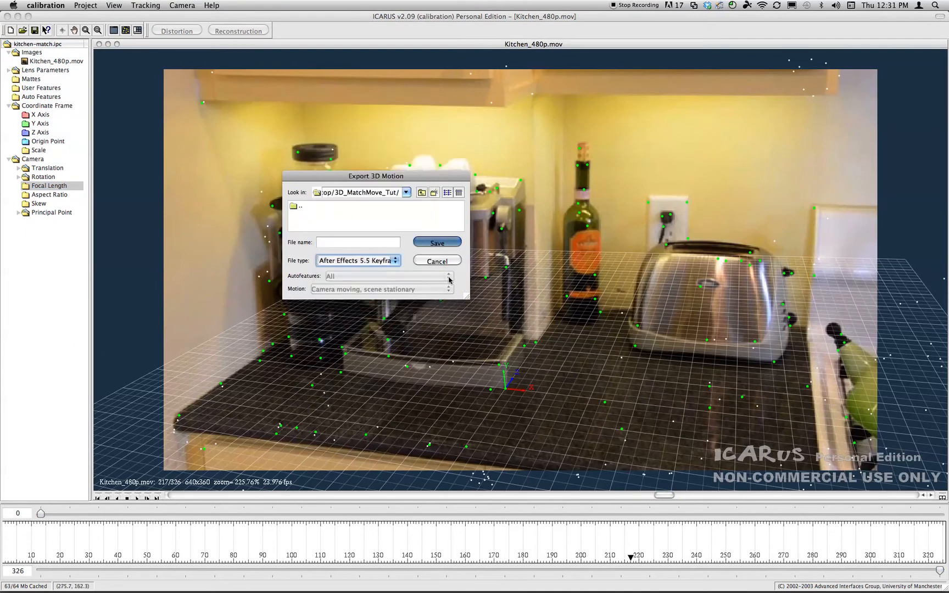
pyautogui.click(363, 241)
pyautogui.write('kitchen')
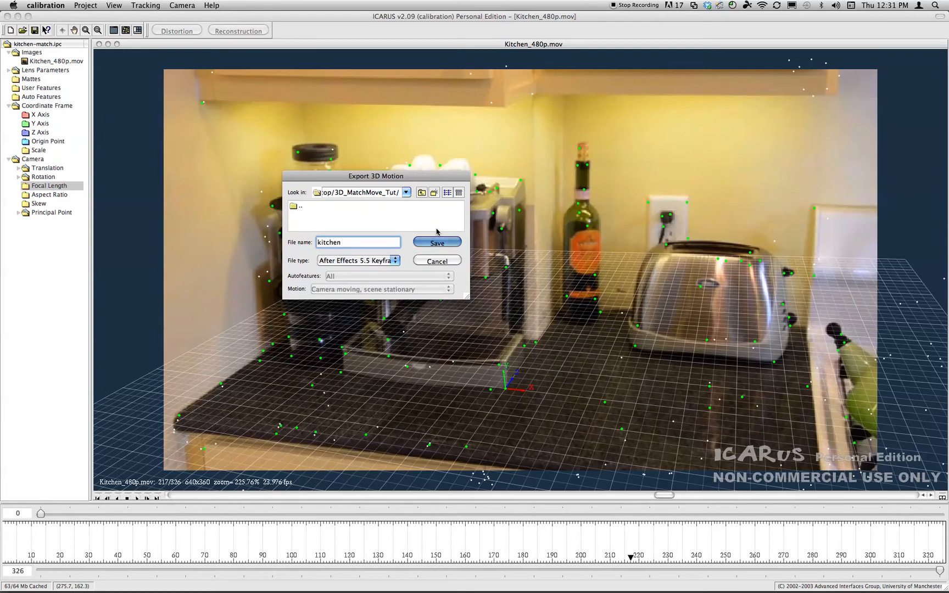
pyautogui.write('-match')
pyautogui.press('Return')
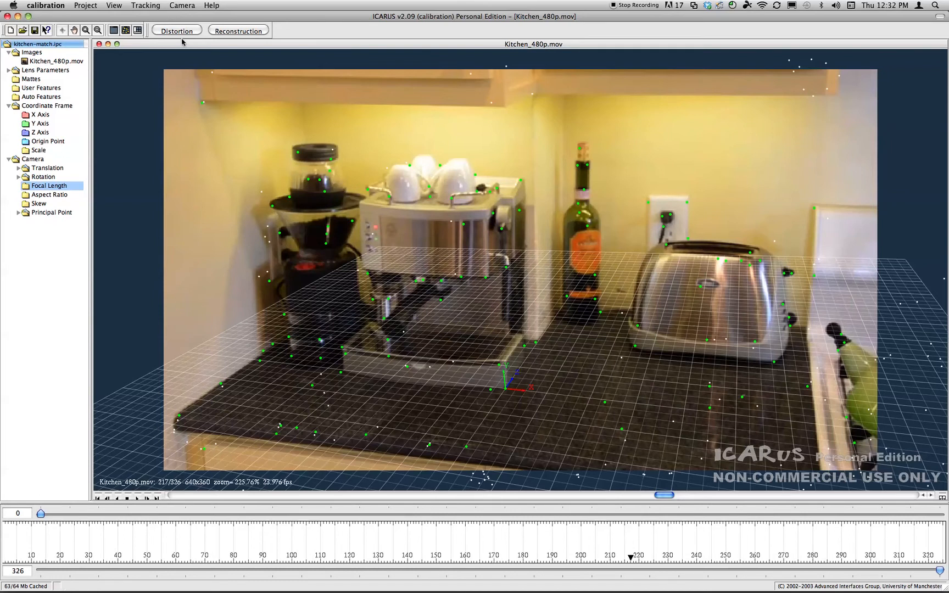
# - Switch to CINEMA 4D and open kitchen-match.lws from the 3D_MatchMove_Tut folder, accepting the LightWave import settings
pyautogui.press('super+Tab')
pyautogui.moveTo(513, 591)
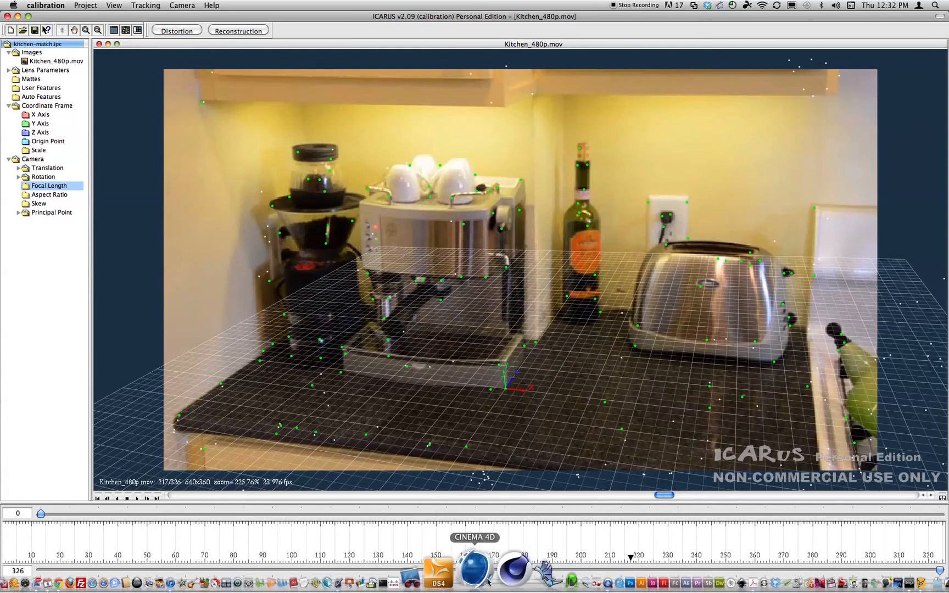
pyautogui.click(487, 569)
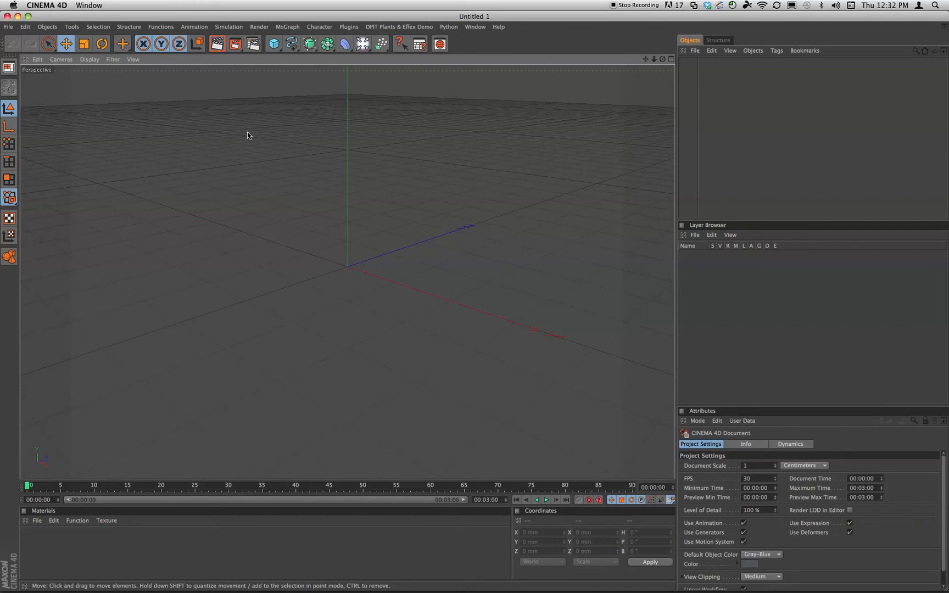
pyautogui.click(6, 27)
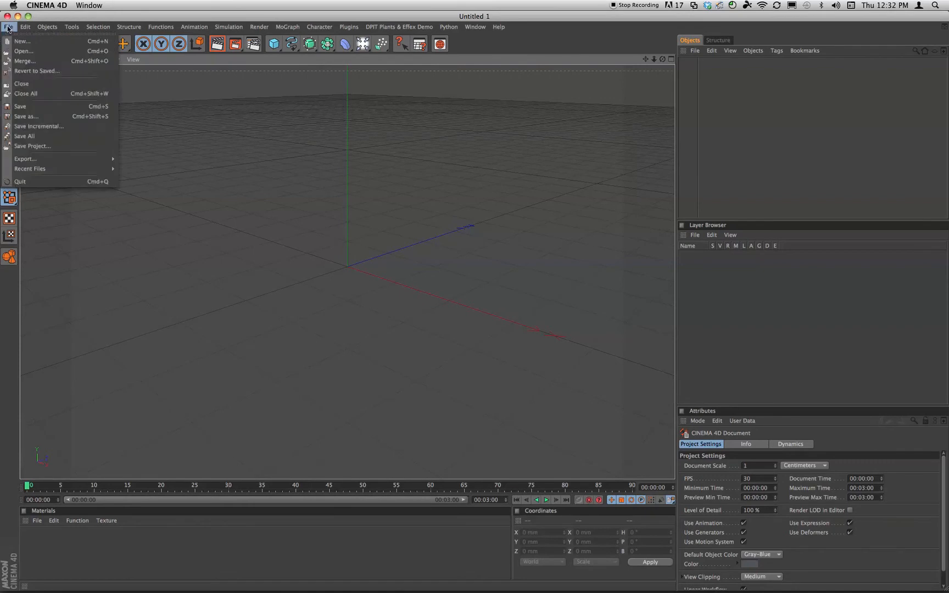
pyautogui.click(30, 53)
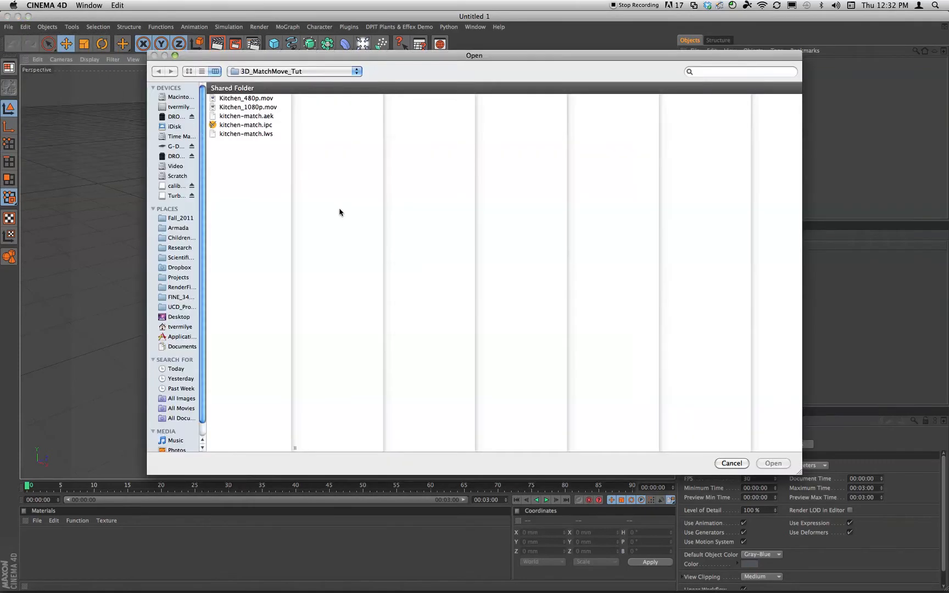
pyautogui.click(257, 134)
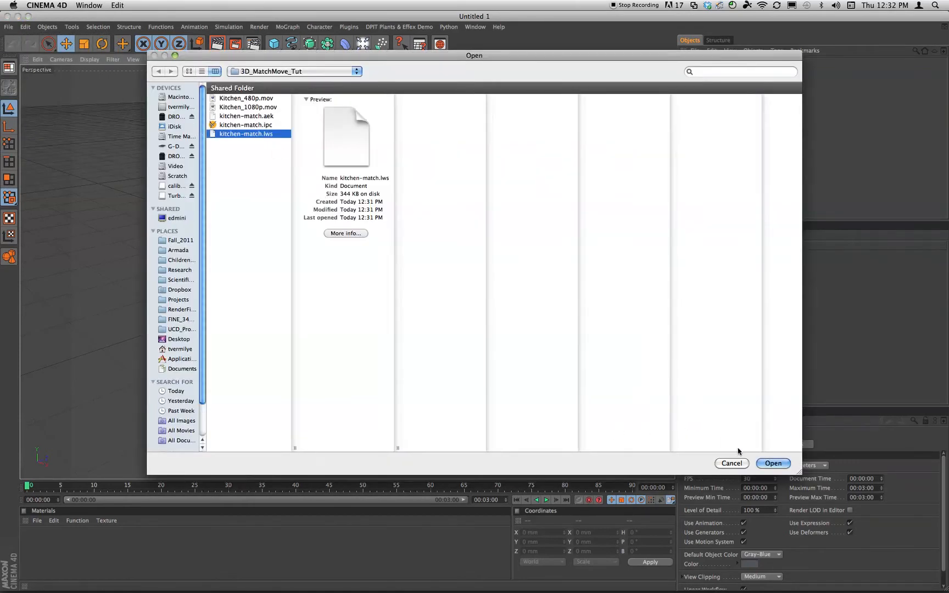
pyautogui.click(774, 463)
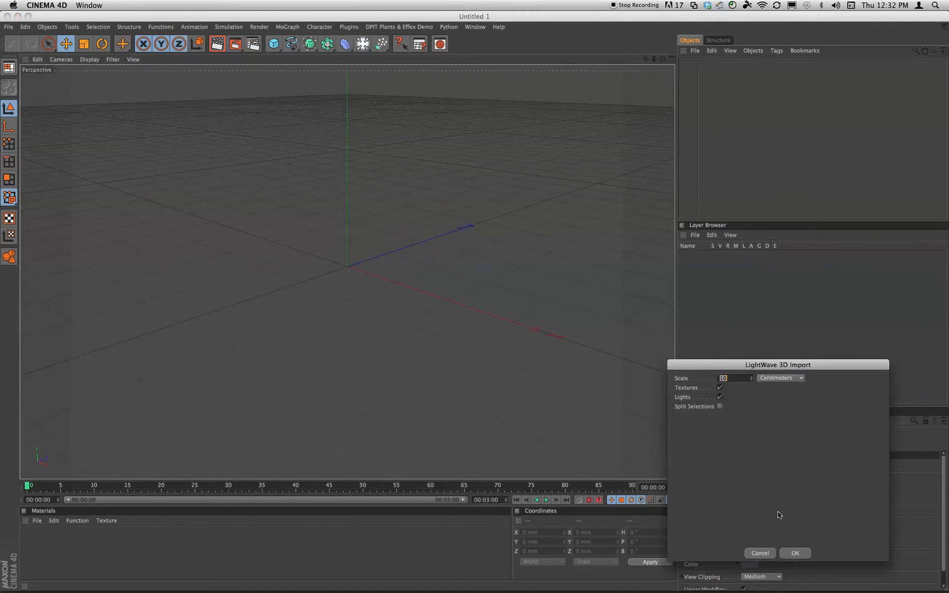
pyautogui.click(795, 553)
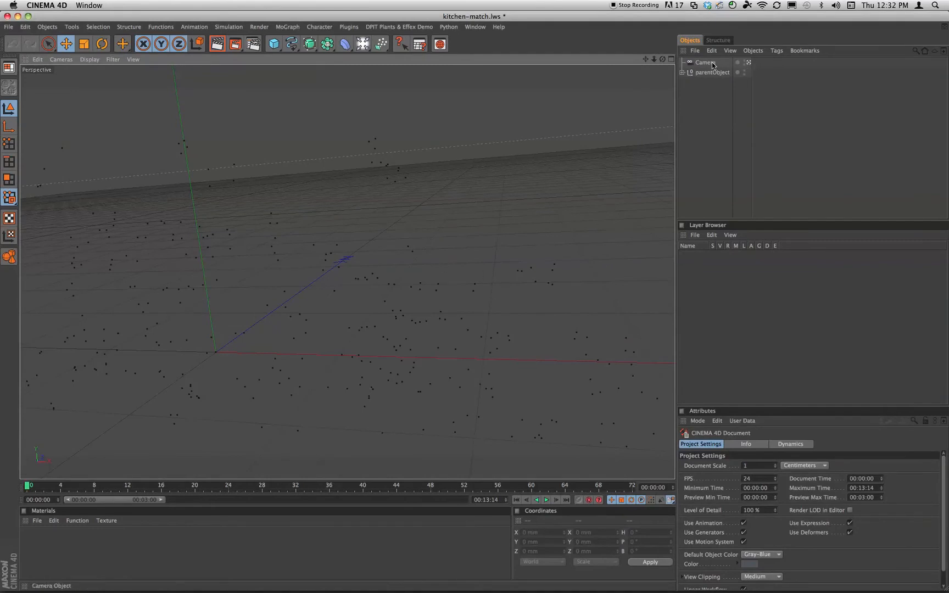
# - Expand parentObject and look through its imported tracking-point nulls
pyautogui.click(682, 73)
pyautogui.scroll(-5, 713, 144)
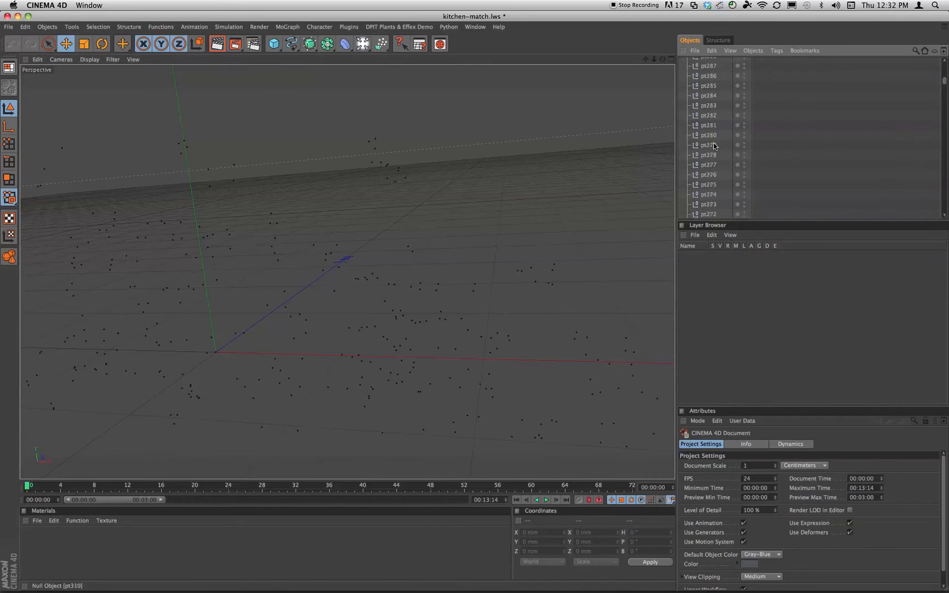
pyautogui.scroll(15, 712, 143)
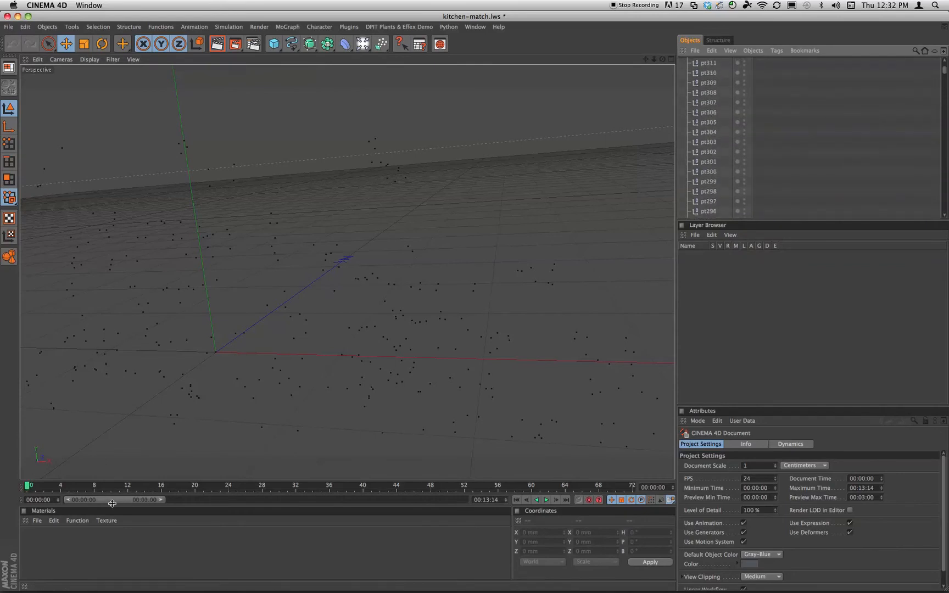
# - Extend the preview range to 00:13:14, scrub the opening frames to check the camera motion, and return to frame 0
pyautogui.moveTo(163, 501); pyautogui.dragTo(499, 511)
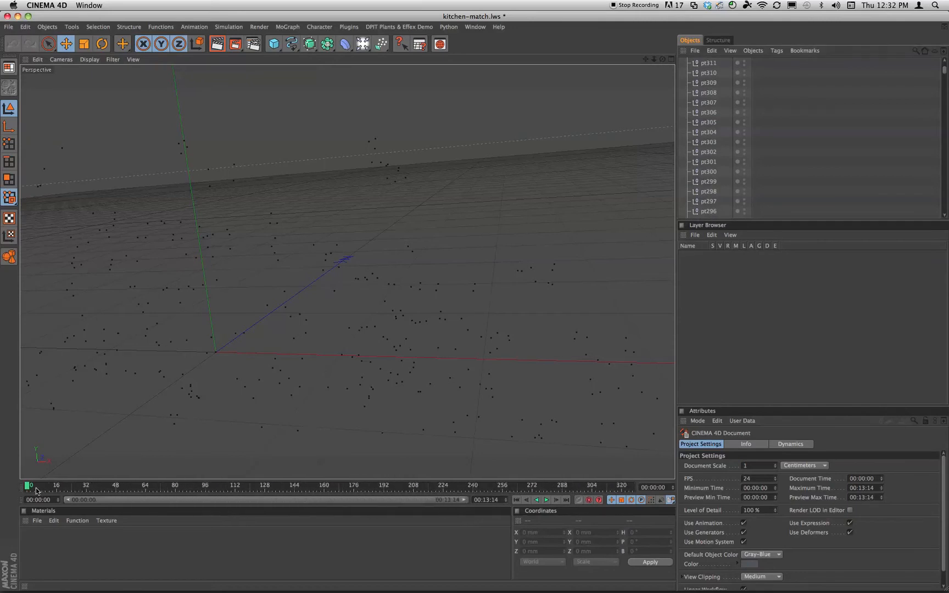
pyautogui.moveTo(28, 487); pyautogui.dragTo(85, 419)
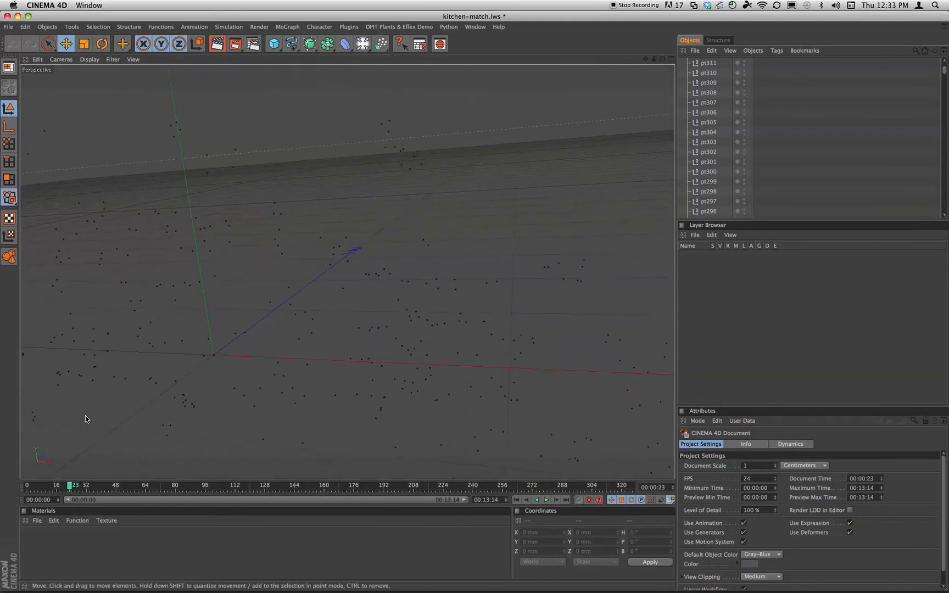
pyautogui.moveTo(67, 474); pyautogui.dragTo(26, 484)
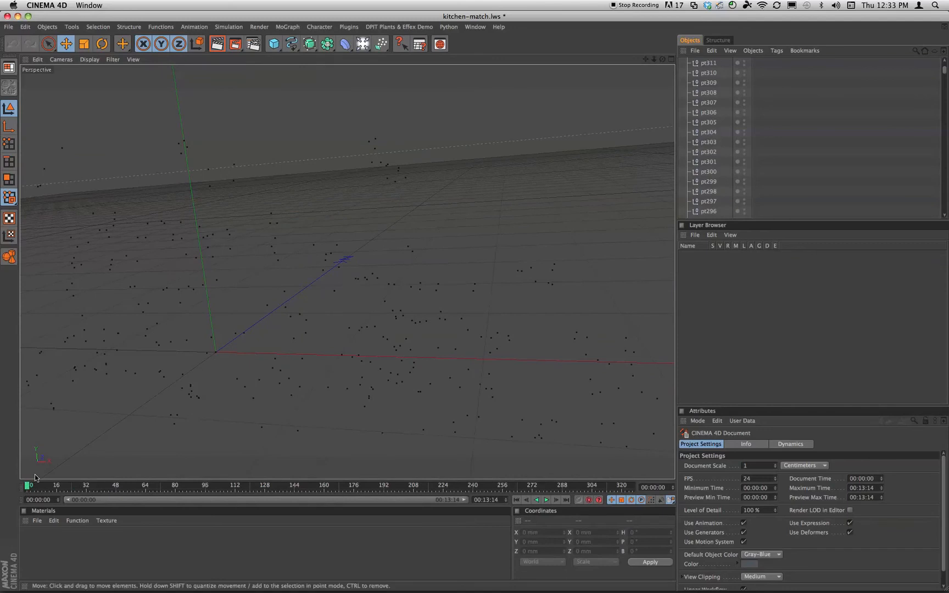
# - Set the render output to the Film/Video preset HDTV 1080 24
pyautogui.click(253, 44)
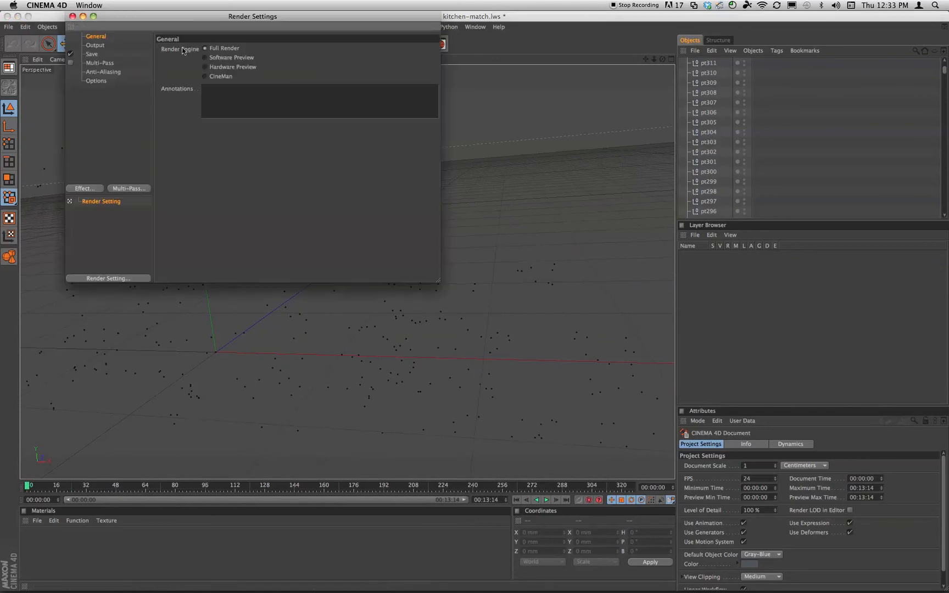
pyautogui.click(96, 46)
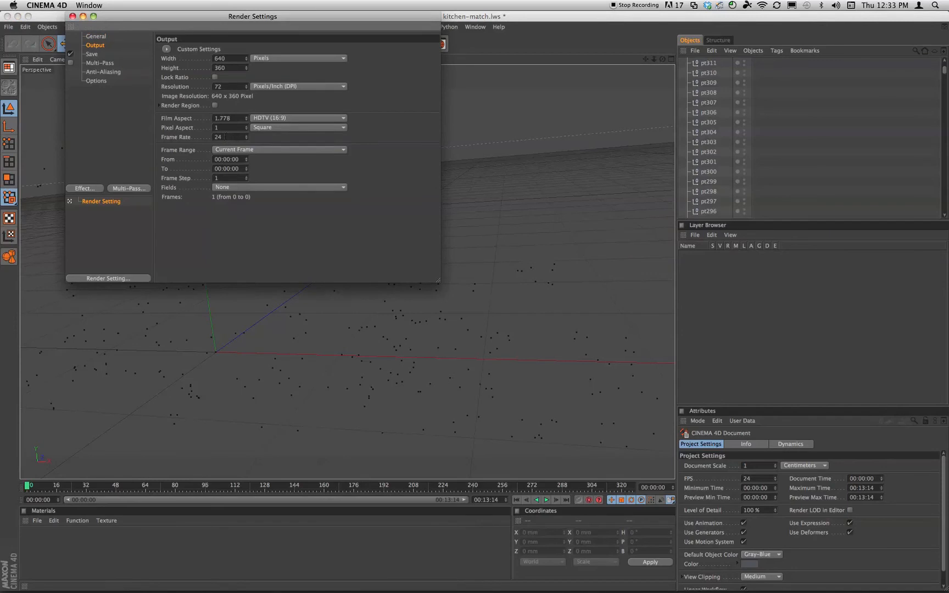
pyautogui.click(165, 48)
pyautogui.moveTo(175, 58)
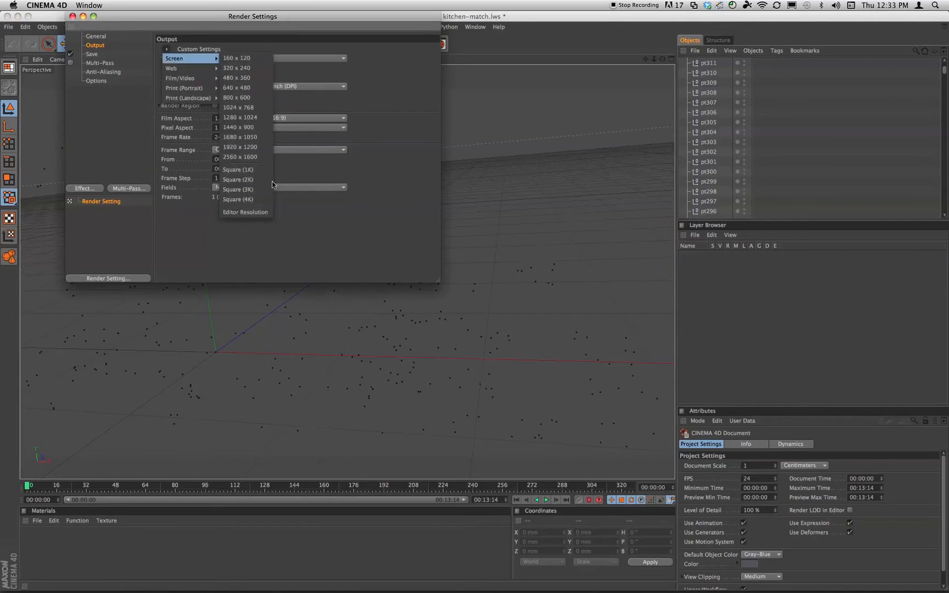
pyautogui.moveTo(186, 83)
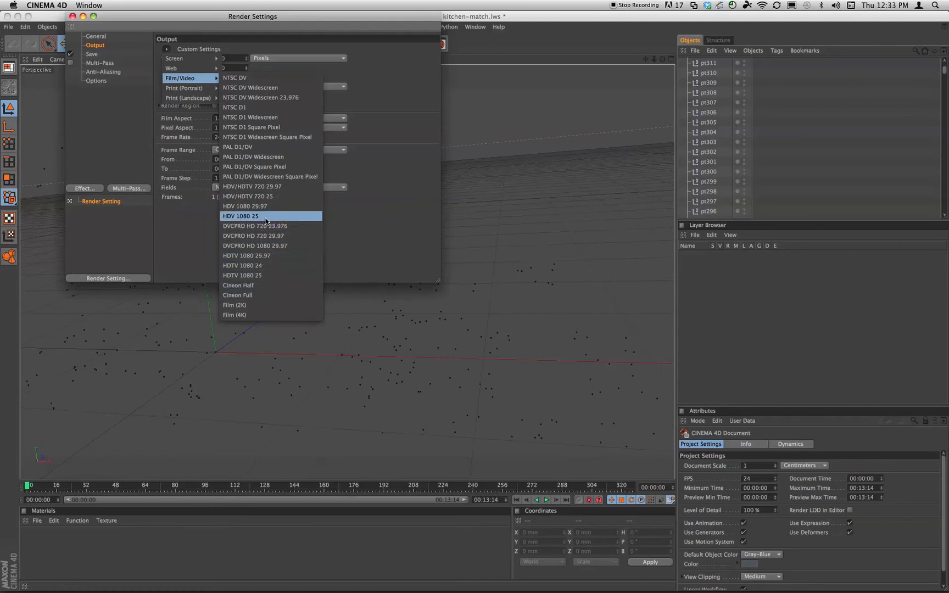
pyautogui.click(254, 267)
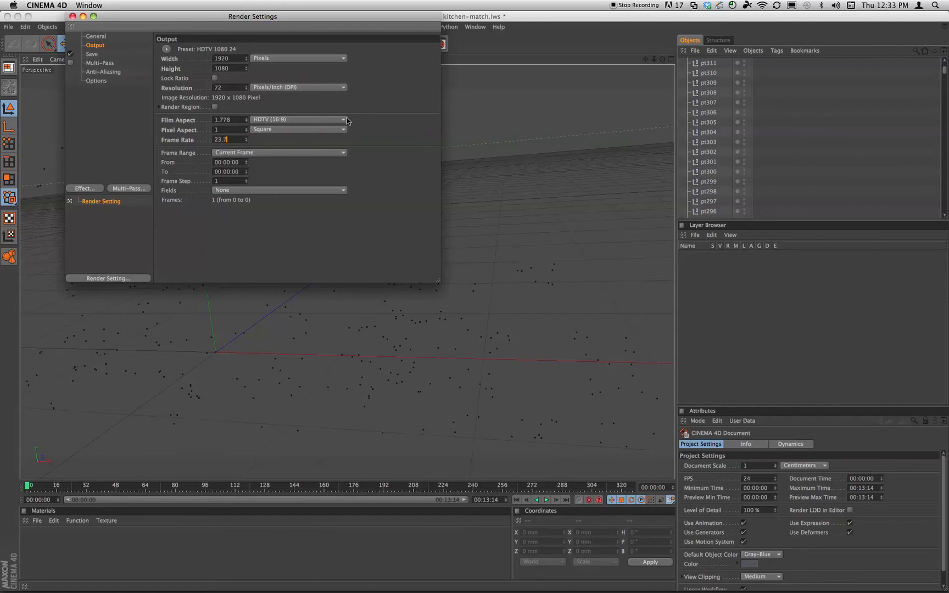
# - Switch to Finder, open Kitchen_480p.mov in QuickTime Player to check its frame rate in the inspector, and return to CINEMA 4D
pyautogui.moveTo(117, 585)
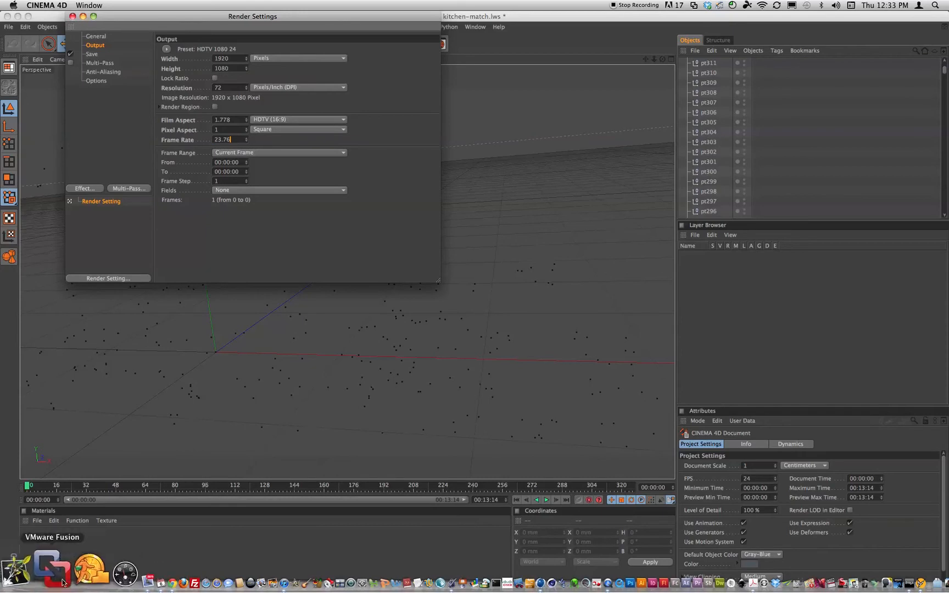
pyautogui.click(11, 579)
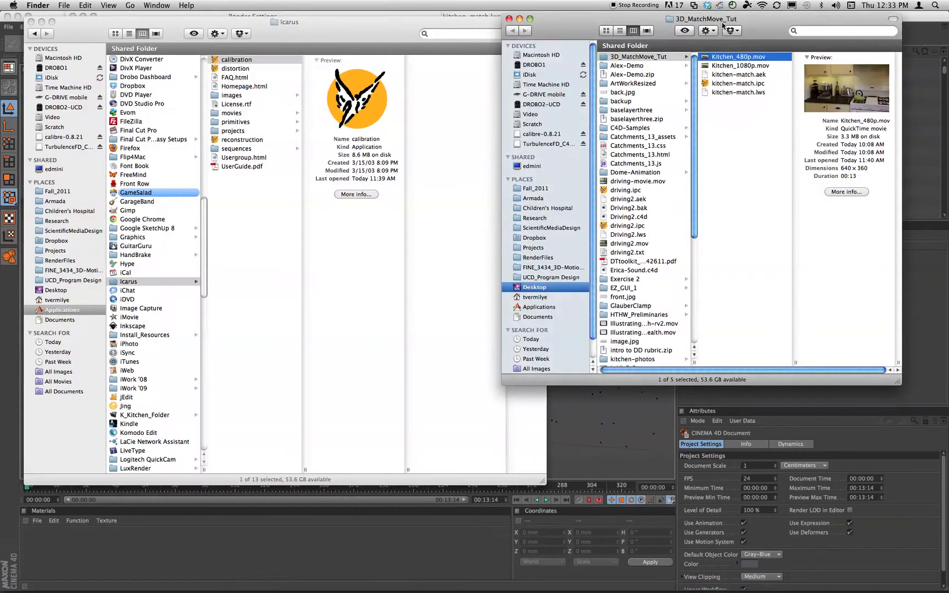
pyautogui.doubleClick(742, 57)
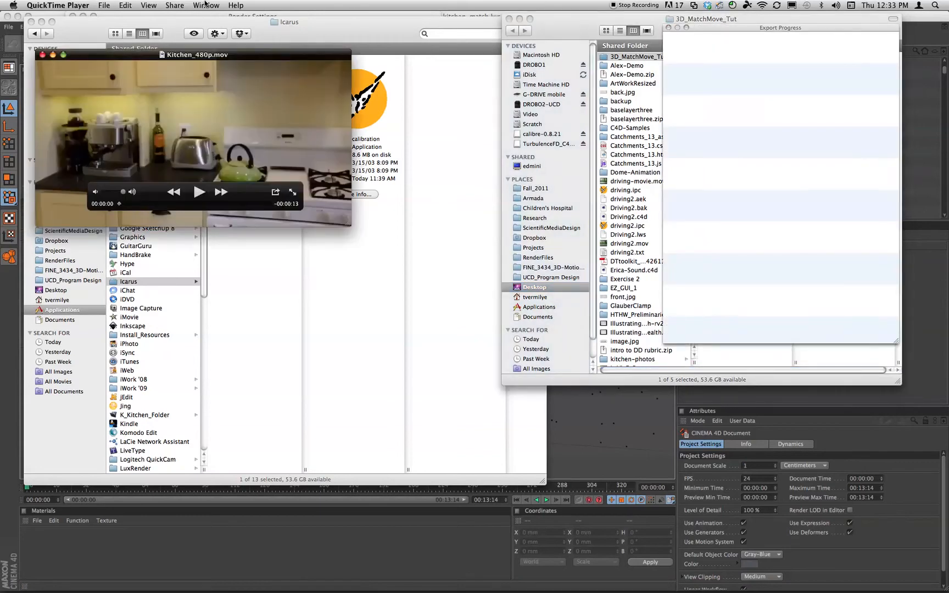
pyautogui.click(206, 5)
pyautogui.click(236, 39)
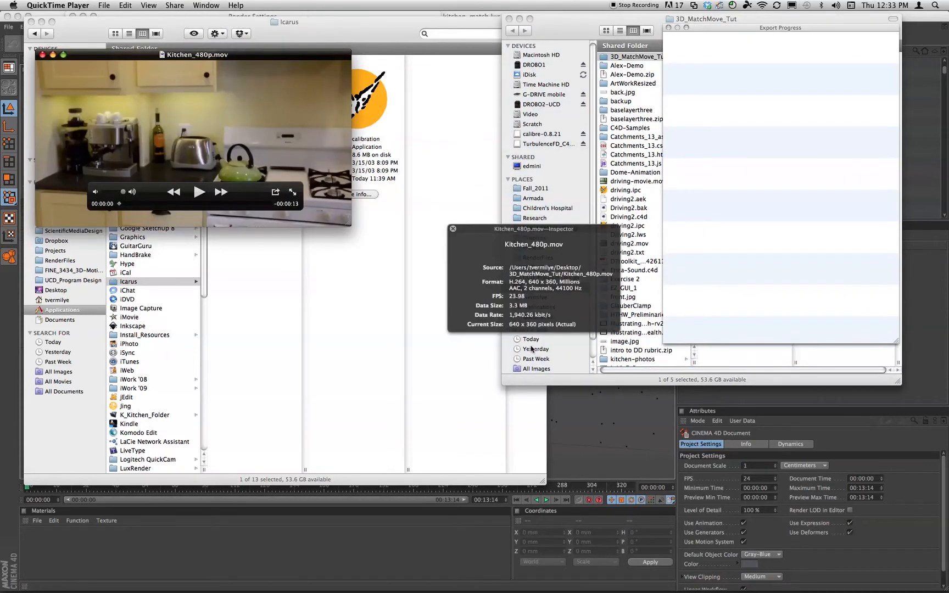
pyautogui.click(453, 228)
pyautogui.click(587, 462)
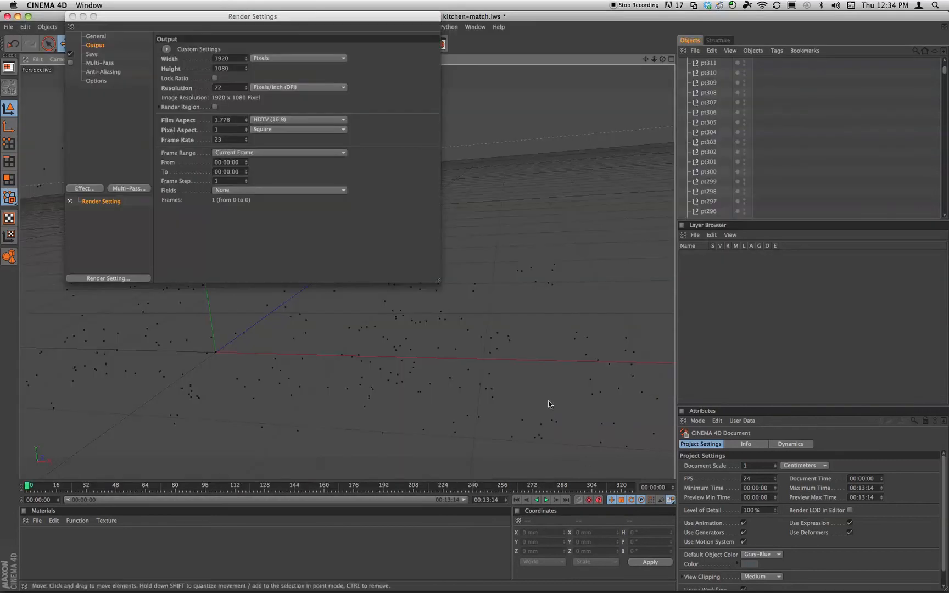
# - Set the render frame rate to match the source movie's and close the render settings
pyautogui.click(241, 141)
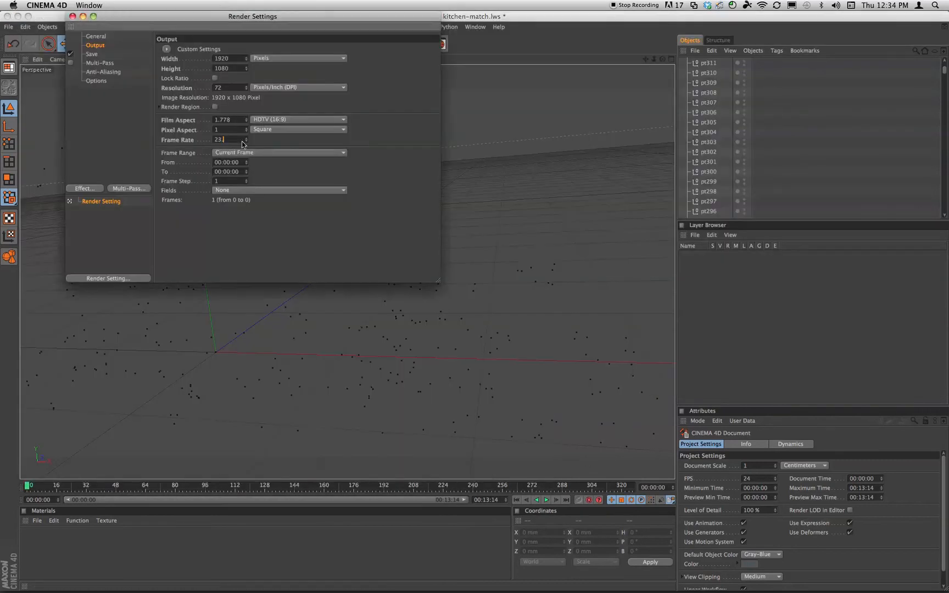
pyautogui.press('Return')
pyautogui.click(72, 17)
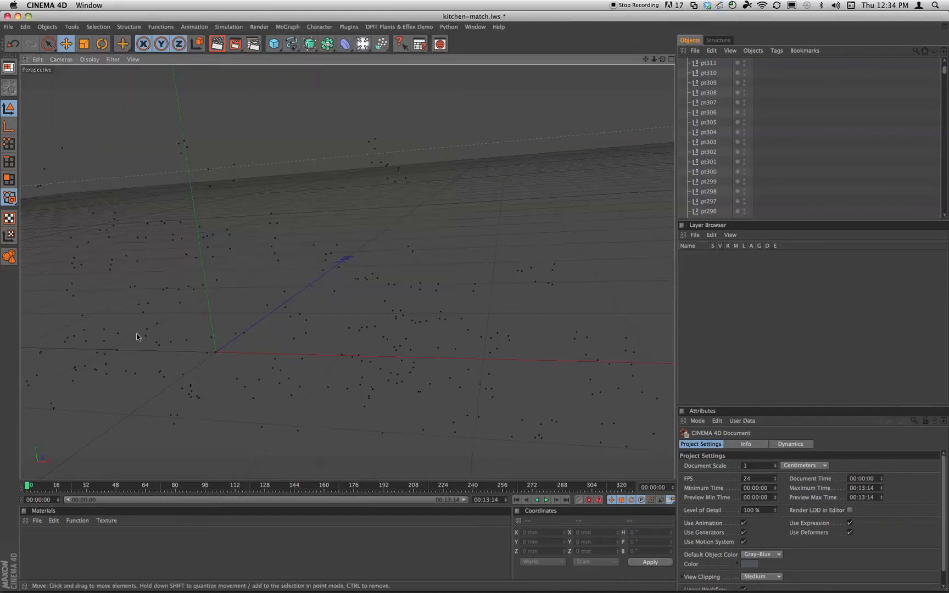
# - Create a new material and disable its Specular channel
pyautogui.click(37, 524)
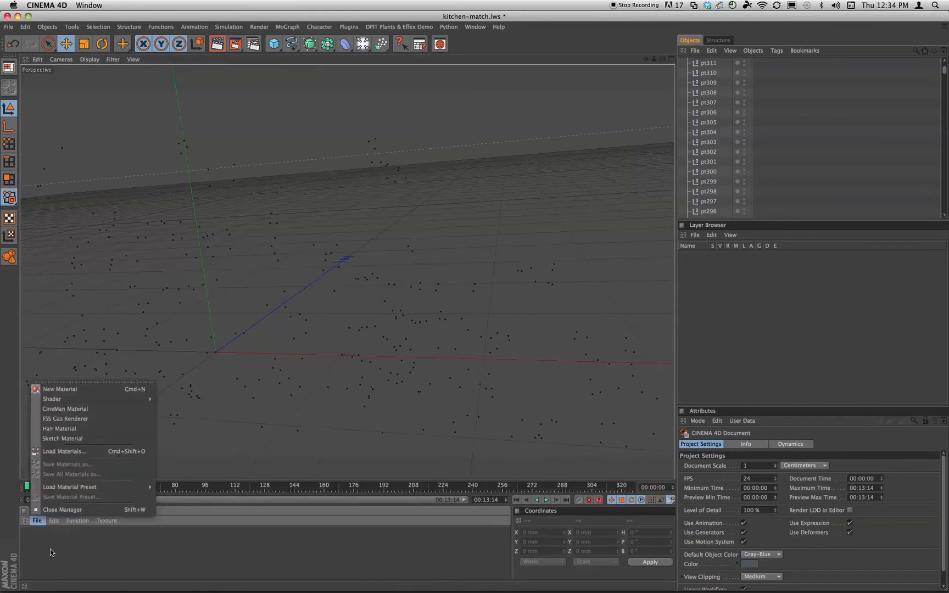
pyautogui.click(69, 390)
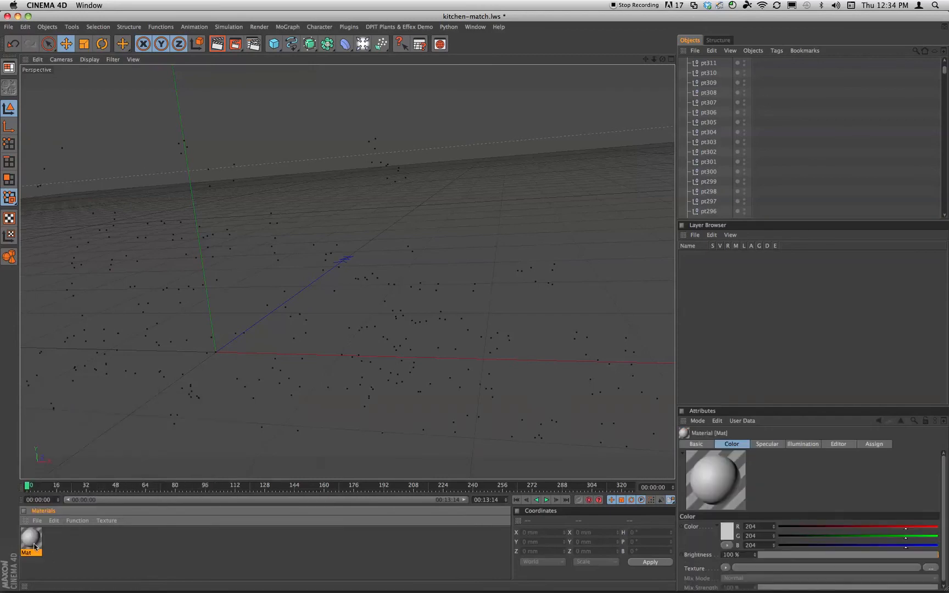
pyautogui.click(696, 444)
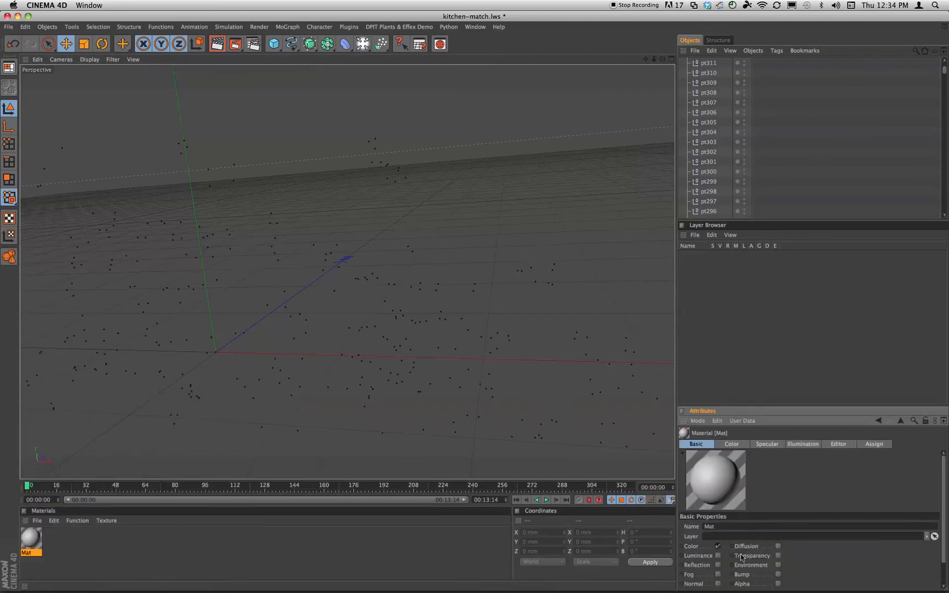
pyautogui.scroll(-2, 754, 561)
pyautogui.click(715, 566)
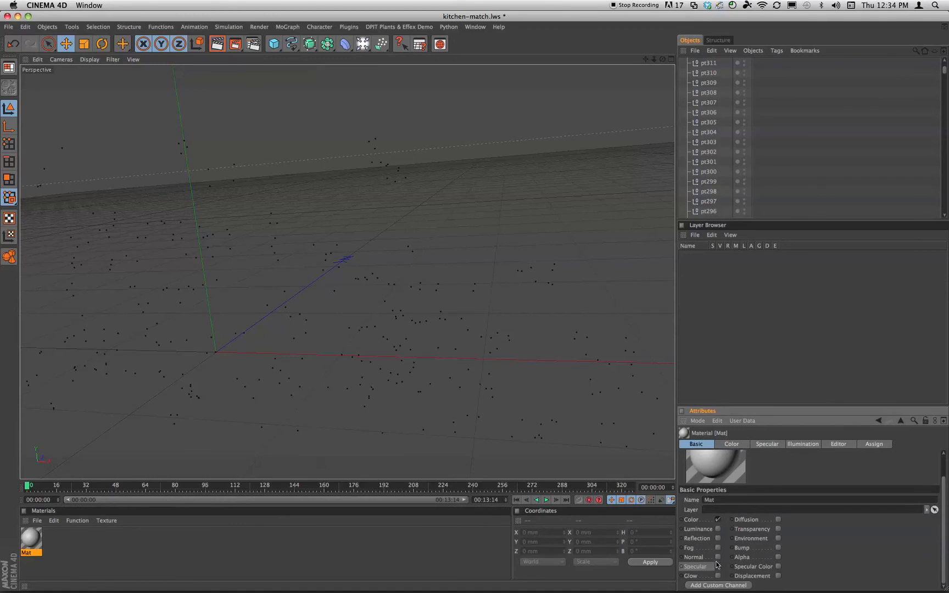
# - Load Kitchen_480p.mov as the texture of the new material's Color channel
pyautogui.click(738, 444)
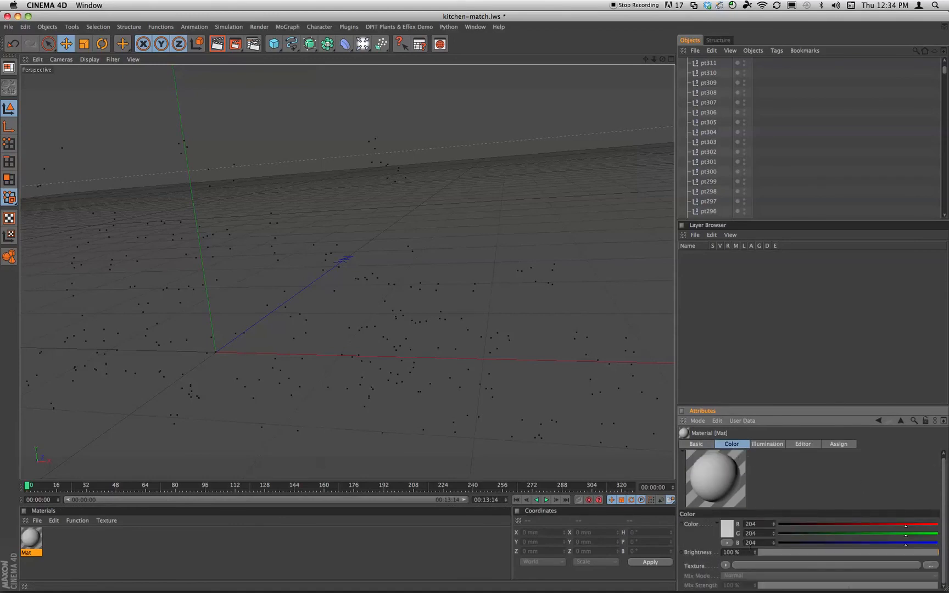
pyautogui.click(725, 565)
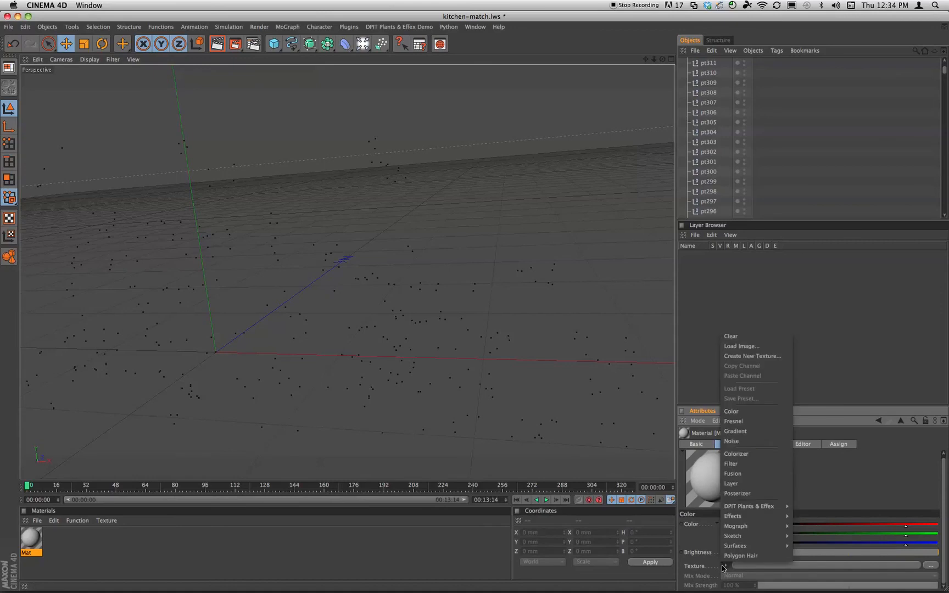
pyautogui.click(740, 350)
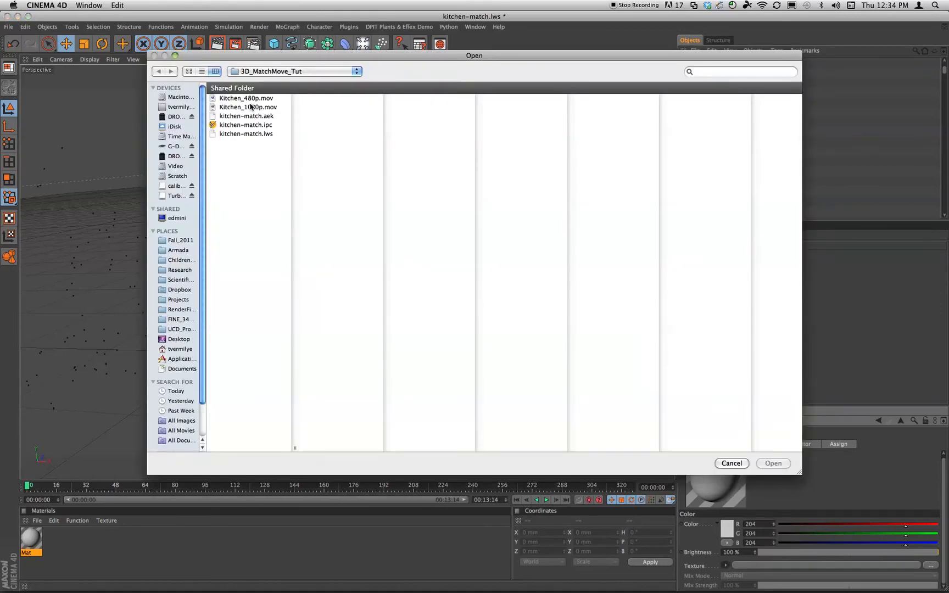
pyautogui.click(250, 99)
pyautogui.click(773, 463)
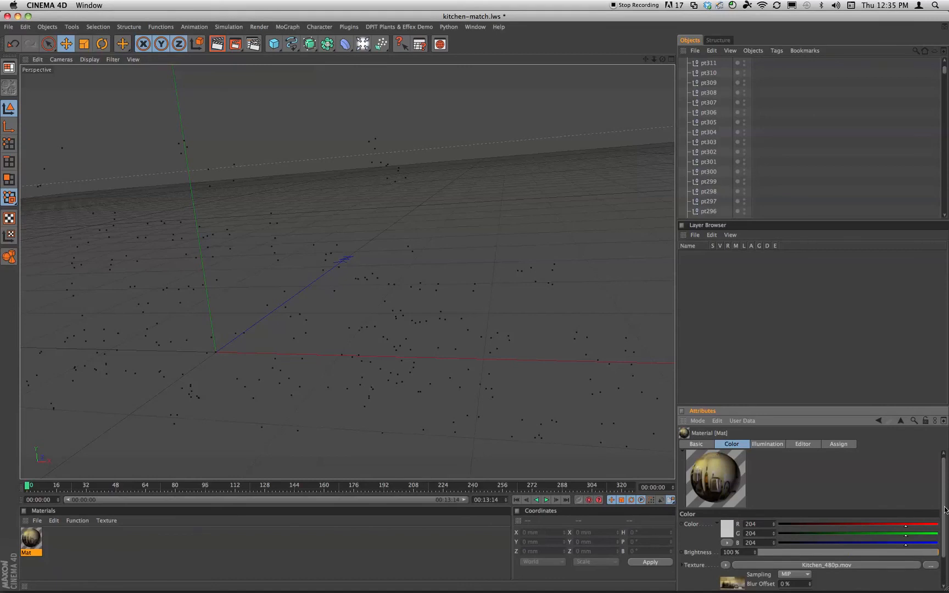
# - Calculate the movie timing in the footage texture's animation settings, giving a movie frame rate of 24
pyautogui.scroll(-2, 946, 511)
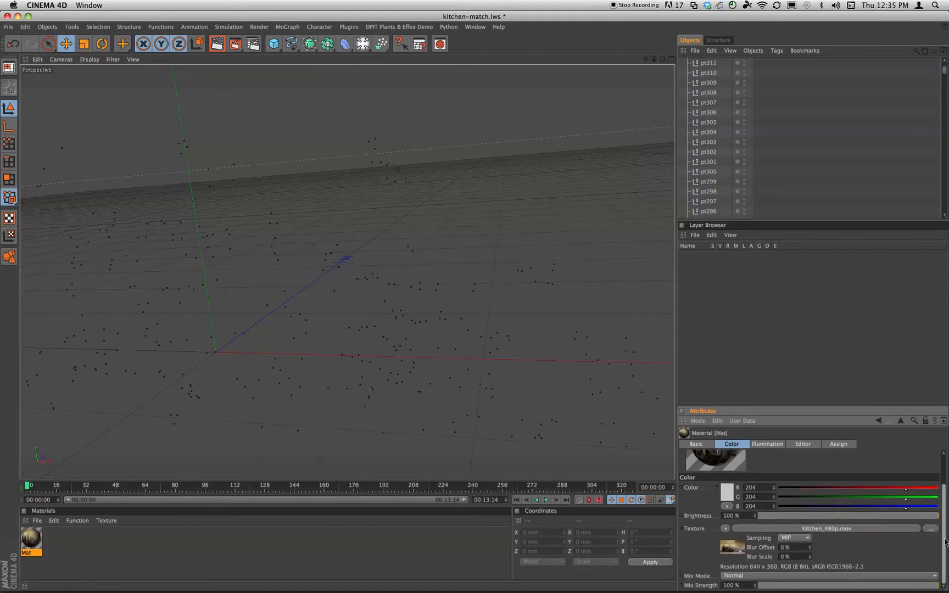
pyautogui.click(736, 548)
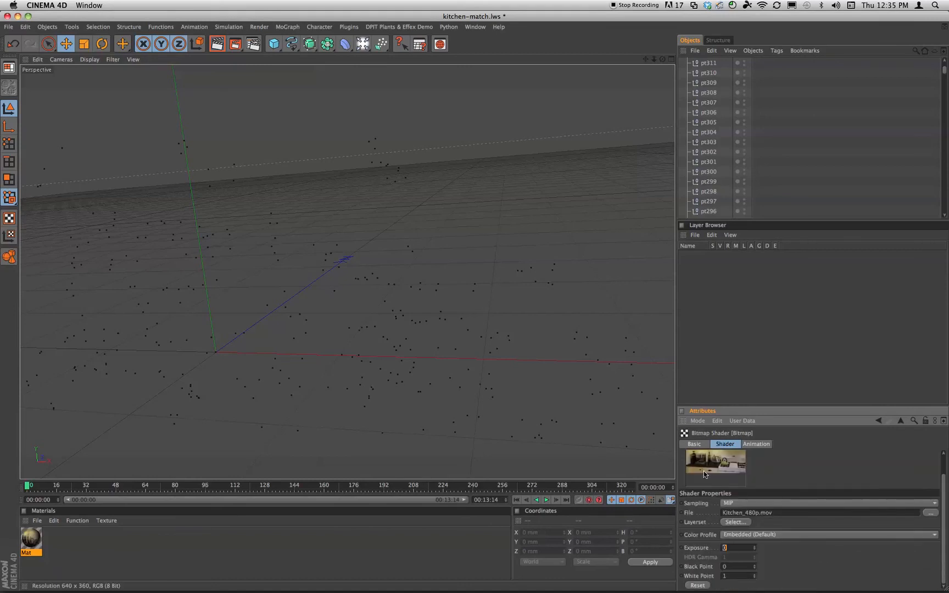
pyautogui.click(757, 445)
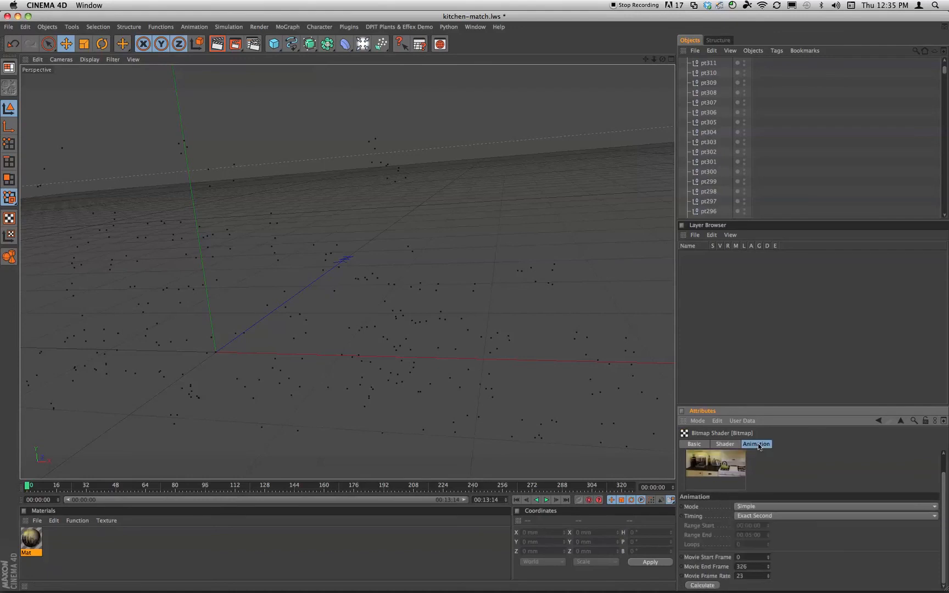
pyautogui.click(713, 587)
pyautogui.click(706, 586)
# - Collapse the parentObject hierarchy and add a Background object to the scene
pyautogui.scroll(3, 831, 187)
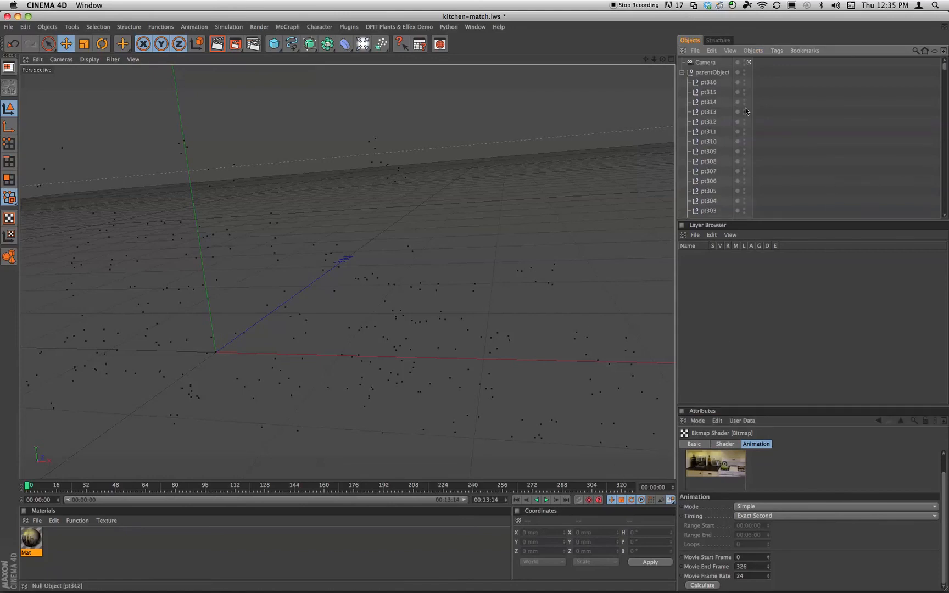
pyautogui.click(685, 73)
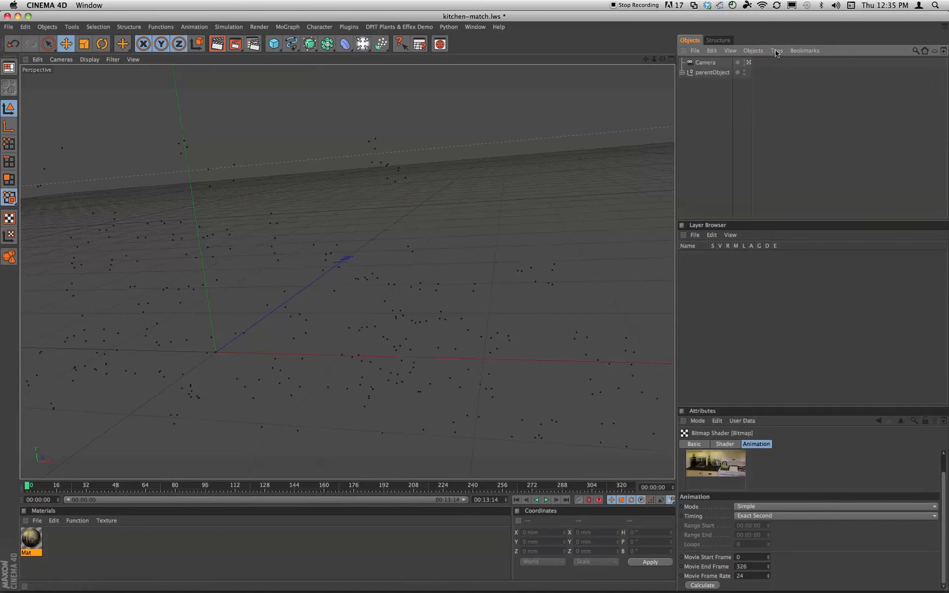
pyautogui.click(362, 43)
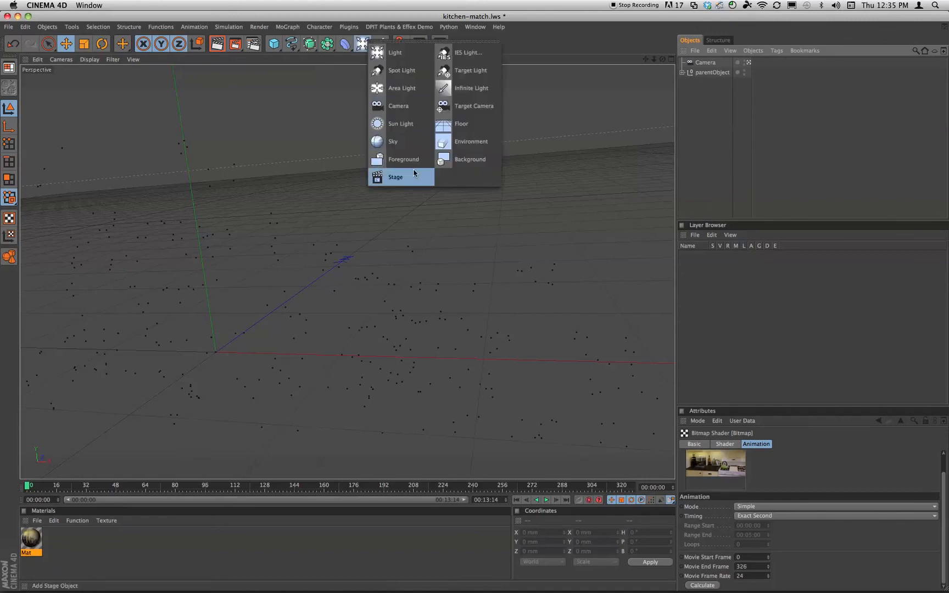
pyautogui.click(442, 160)
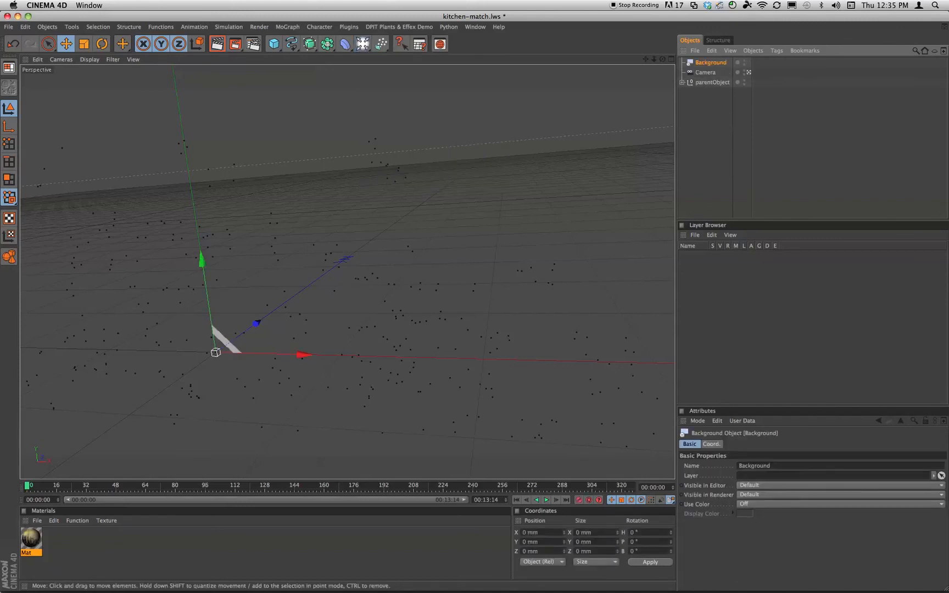
# - Apply the footage material to the Background object and scrub the timeline to frame 143 to check the camera match
pyautogui.moveTo(757, 115); pyautogui.dragTo(719, 61)
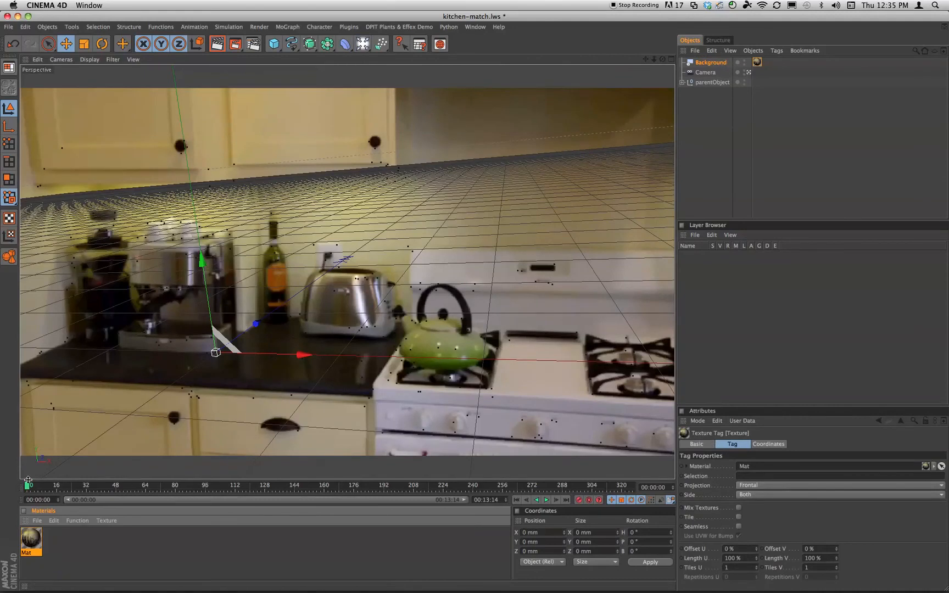
pyautogui.moveTo(27, 485); pyautogui.dragTo(266, 458)
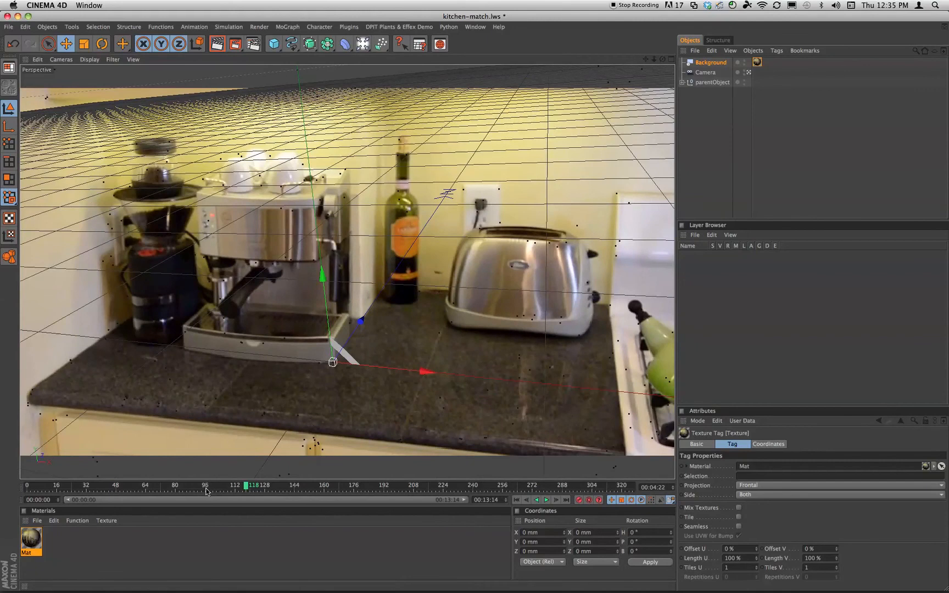
pyautogui.moveTo(234, 487); pyautogui.dragTo(292, 471)
# - Add a Protection tag to the Camera object and clear the selection
pyautogui.click(705, 72)
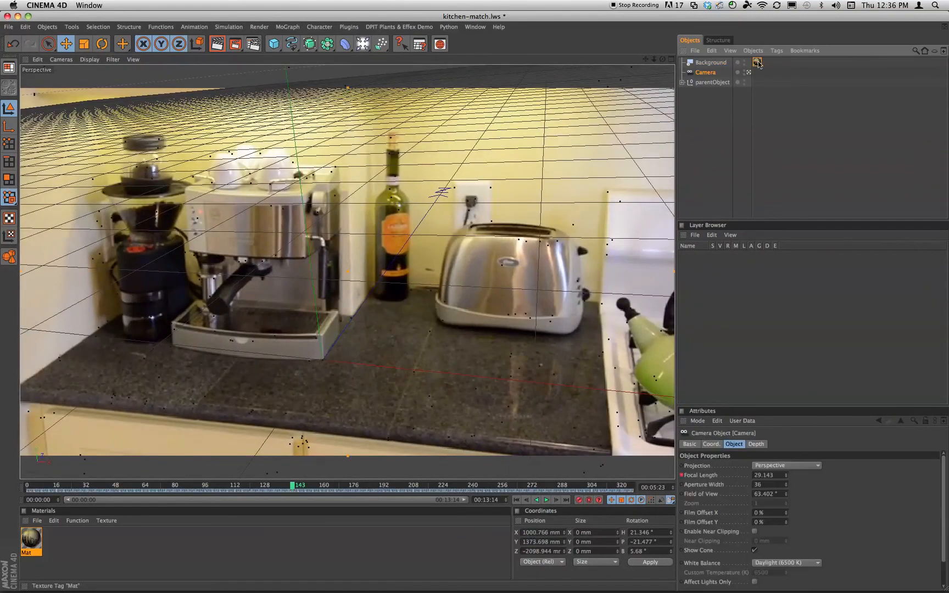
pyautogui.click(777, 50)
pyautogui.moveTo(813, 65)
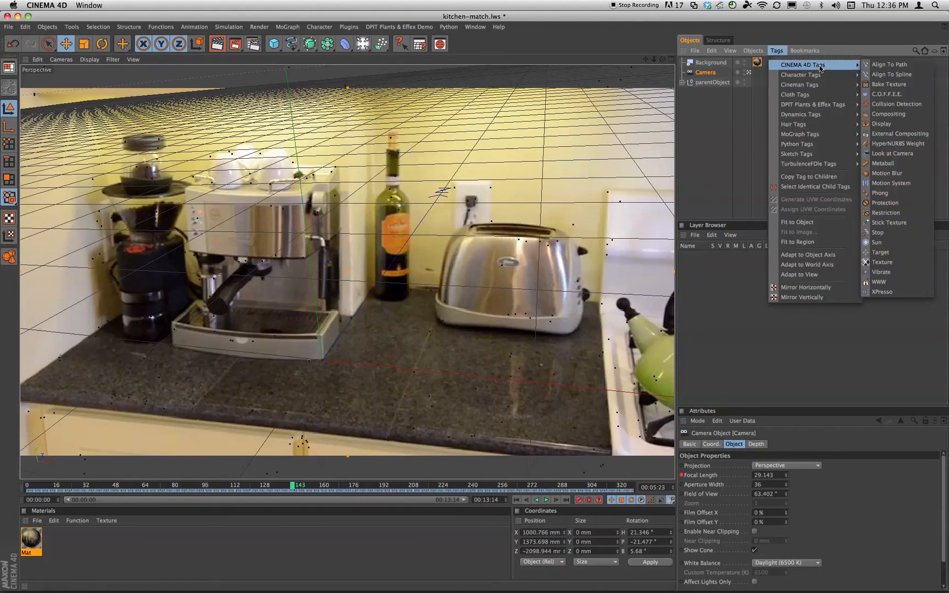
pyautogui.click(894, 203)
pyautogui.click(717, 148)
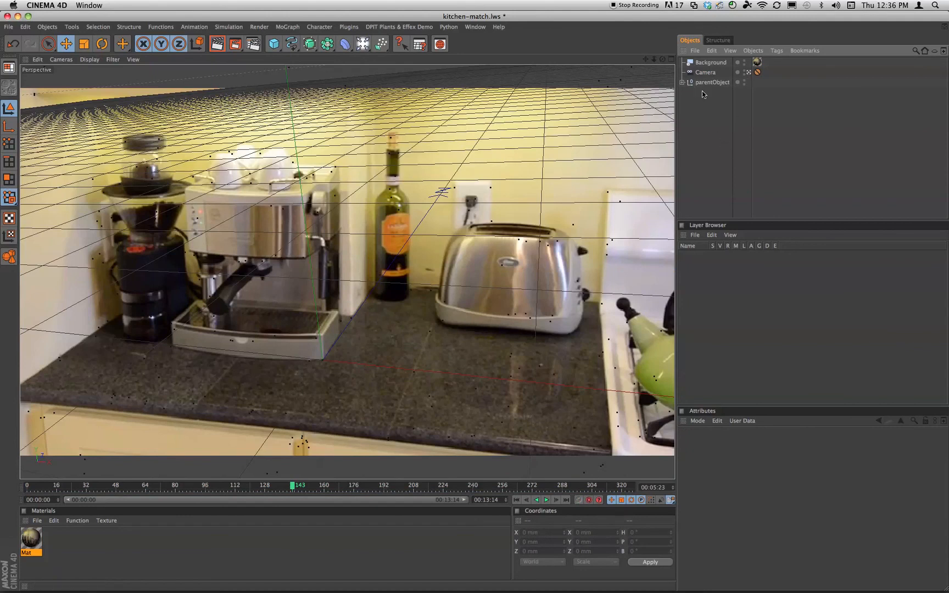
# - Inspect the tracking nulls inside parentObject, collapse it again, and render a preview of the current view
pyautogui.click(683, 82)
pyautogui.click(705, 112)
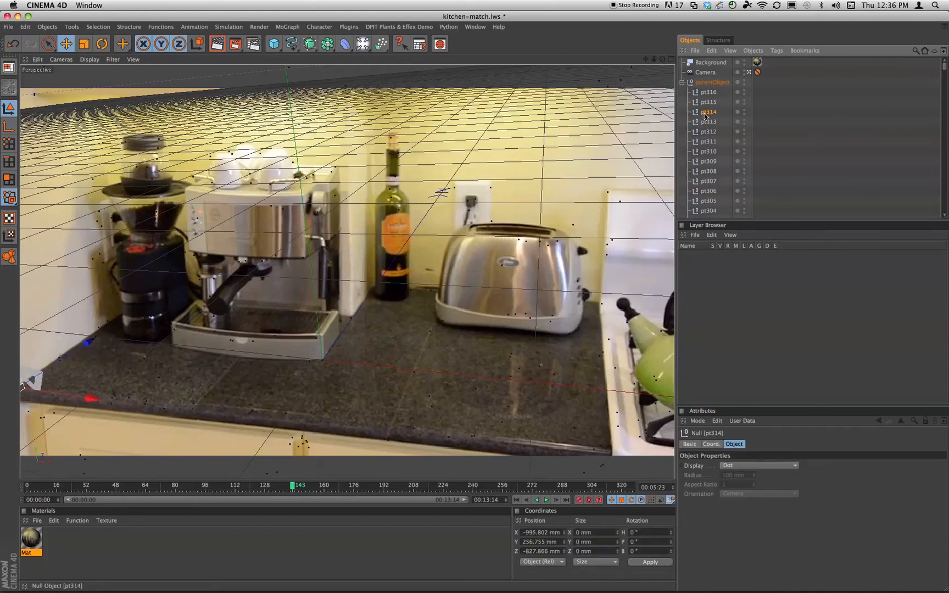
pyautogui.click(682, 82)
pyautogui.click(704, 138)
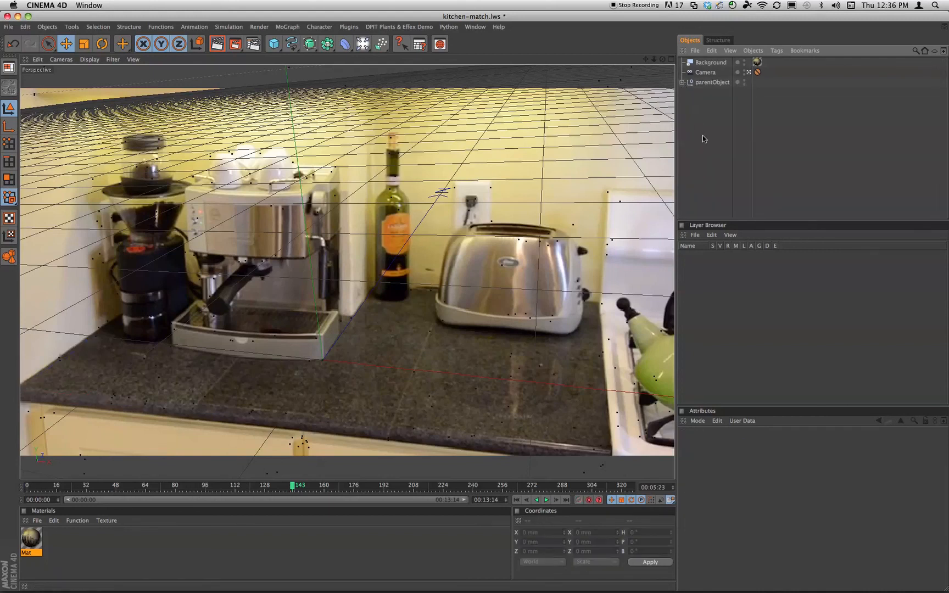
pyautogui.hotkey('ctrl', 'r')
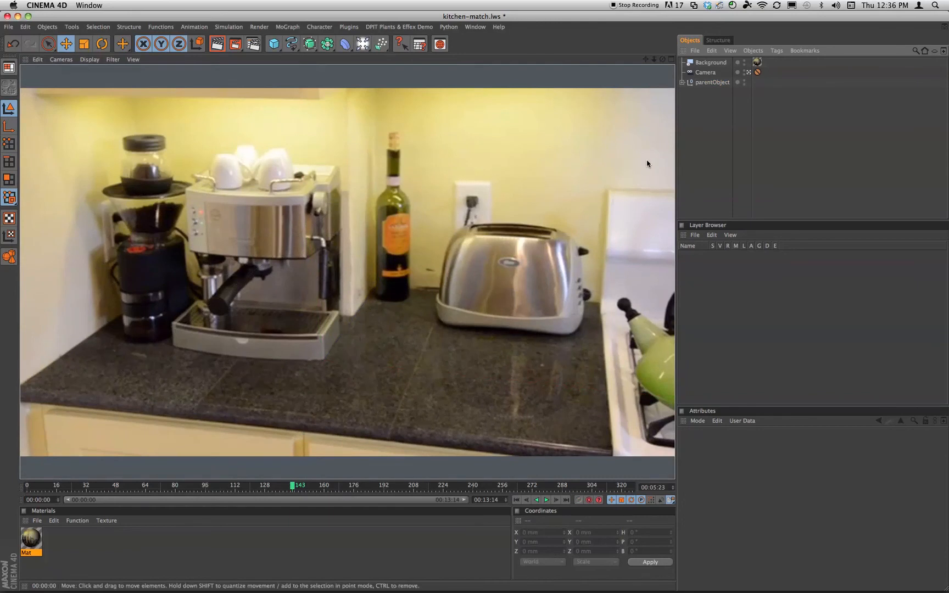
pyautogui.click(707, 144)
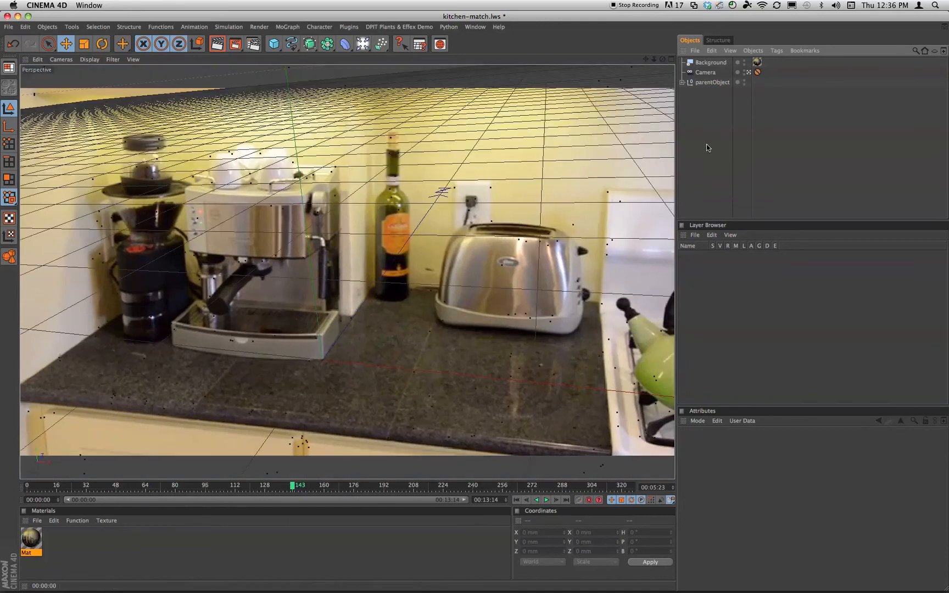